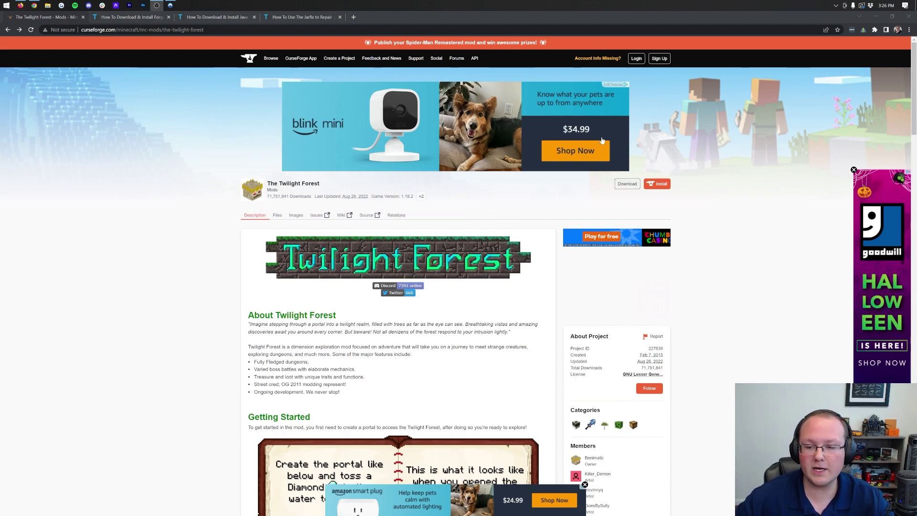
Step: Download the Twilight Forest mod's Minecraft 1.19 file from the recent files on its CurseForge page
{"action": "scroll", "coordinate": [593, 283], "scroll_direction": "down", "scroll_amount": 9}
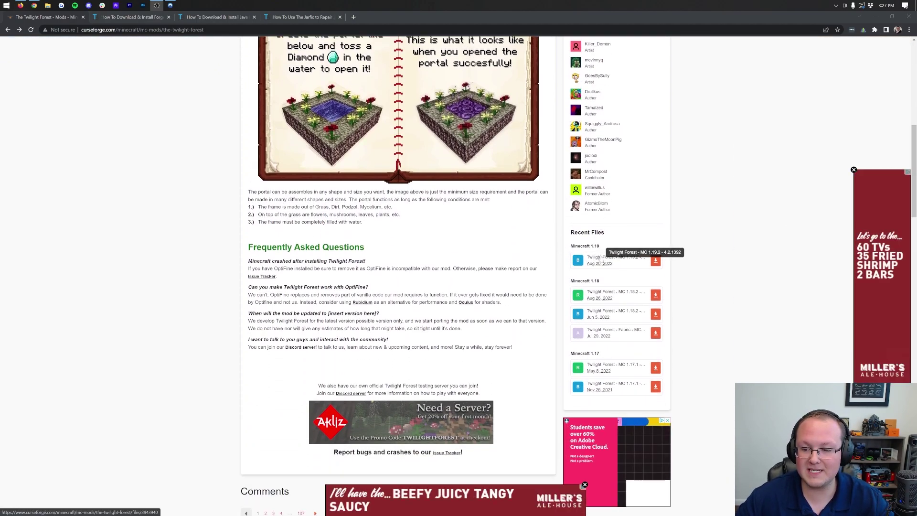
{"action": "left_click", "coordinate": [657, 260]}
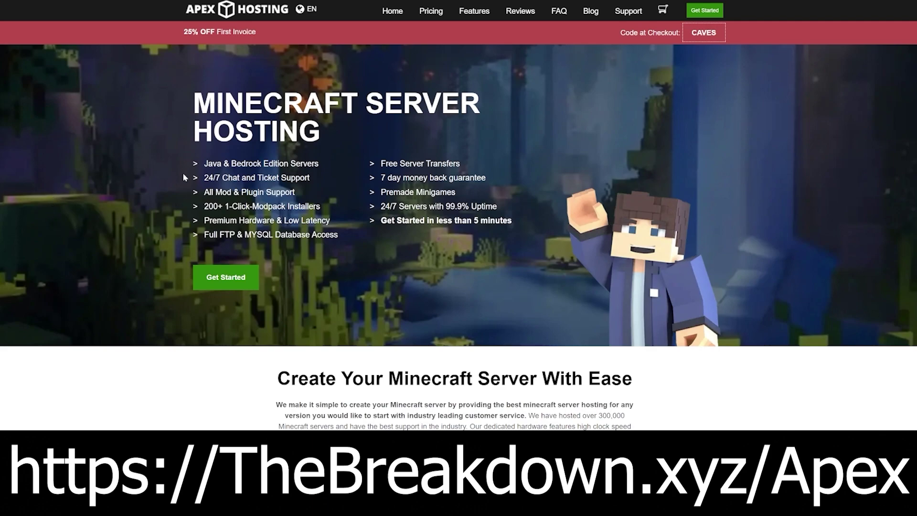
{"action": "left_click_drag", "start_coordinate": [203, 183], "coordinate": [329, 220]}
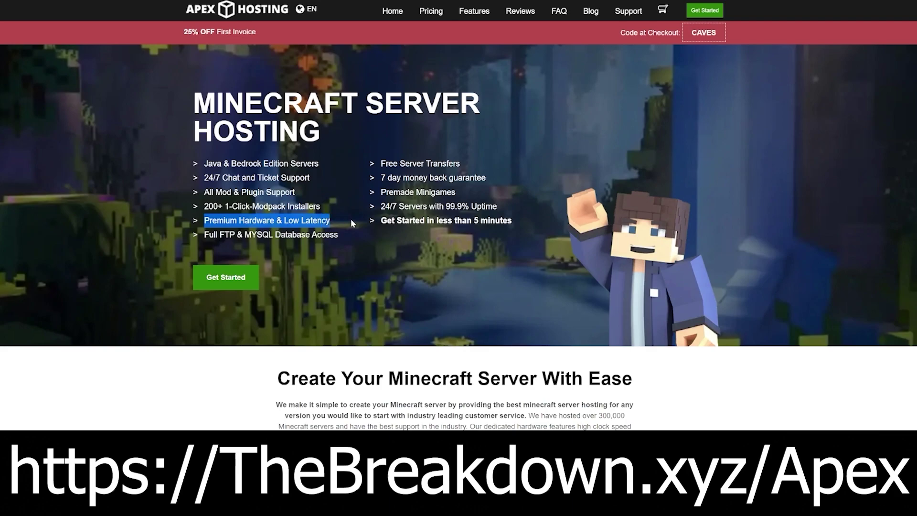
{"action": "left_click_drag", "start_coordinate": [380, 220], "coordinate": [500, 220]}
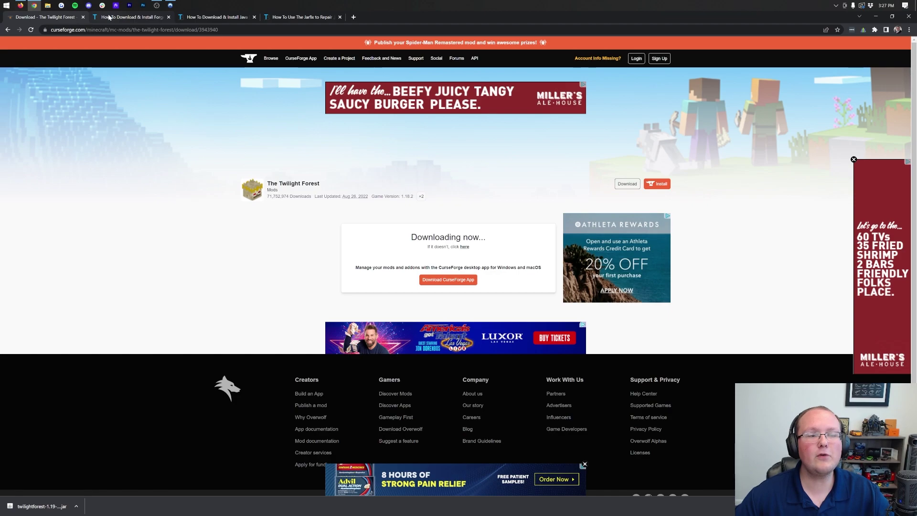
Step: Open the Forge download page through the download link in the Forge installation guide
{"action": "left_click", "coordinate": [129, 16]}
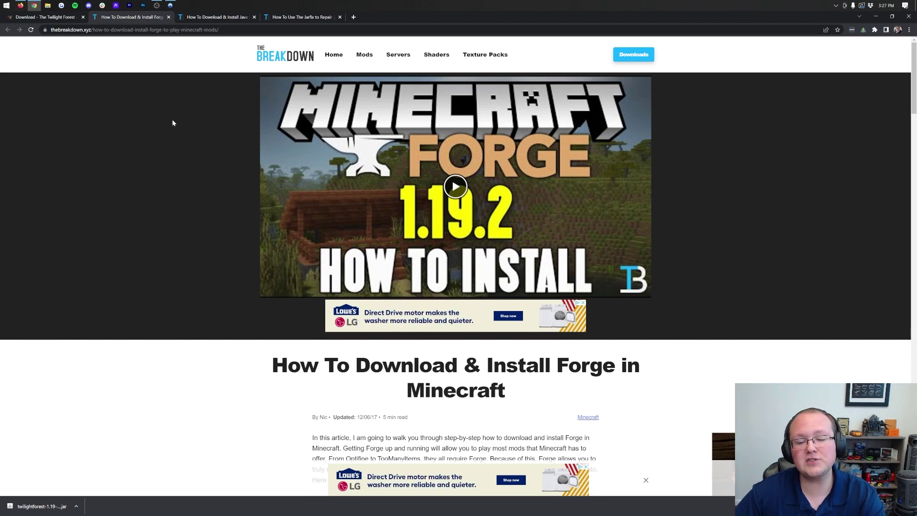
{"action": "scroll", "coordinate": [173, 127], "scroll_direction": "down", "scroll_amount": 6}
{"action": "scroll", "coordinate": [173, 123], "scroll_direction": "down", "scroll_amount": 1}
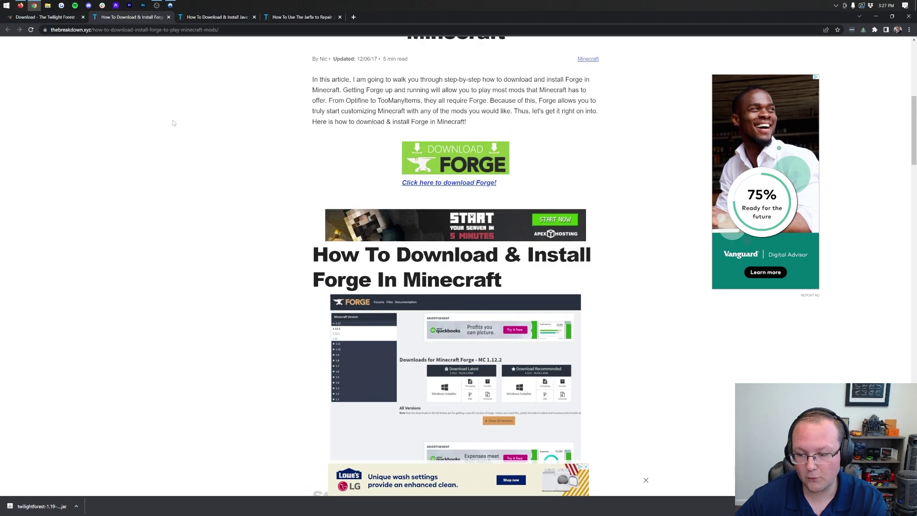
{"action": "scroll", "coordinate": [173, 122], "scroll_direction": "up", "scroll_amount": 1}
{"action": "left_click", "coordinate": [443, 198]}
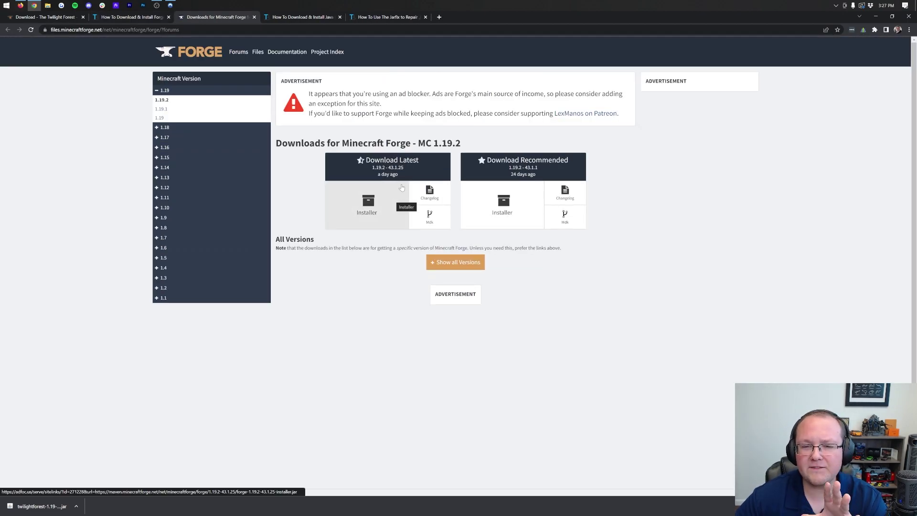
Step: Download the recommended Forge installer for Minecraft 1.19.2 (43.1.1), skipping the advertisement page
{"action": "mouse_move", "coordinate": [432, 144]}
{"action": "left_mouse_down"}
{"action": "mouse_move", "coordinate": [462, 144]}
{"action": "mouse_move", "coordinate": [418, 143]}
{"action": "left_mouse_up"}
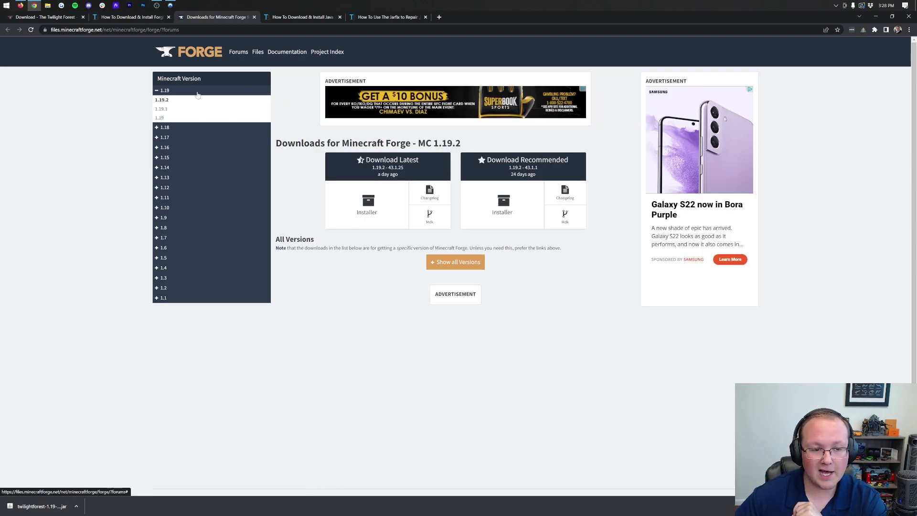
{"action": "left_click", "coordinate": [163, 90]}
{"action": "left_click", "coordinate": [163, 91]}
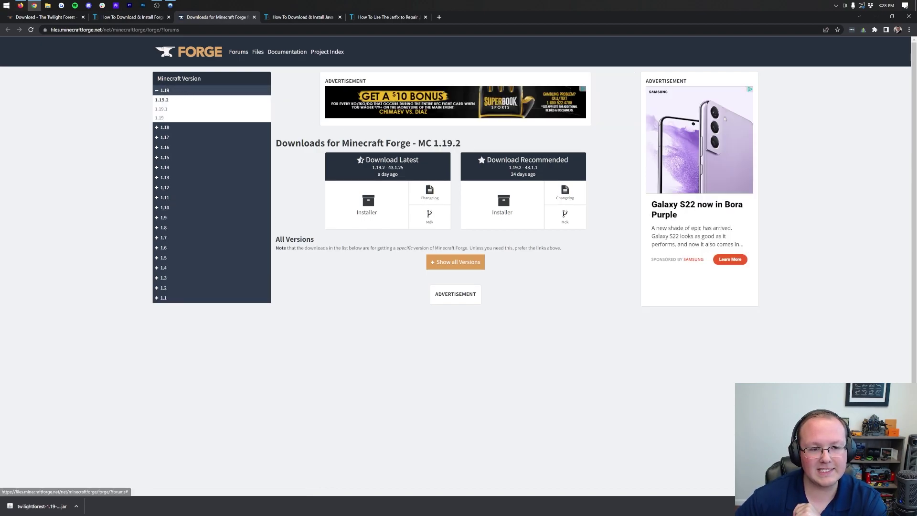
{"action": "left_click_drag", "start_coordinate": [462, 143], "coordinate": [418, 143]}
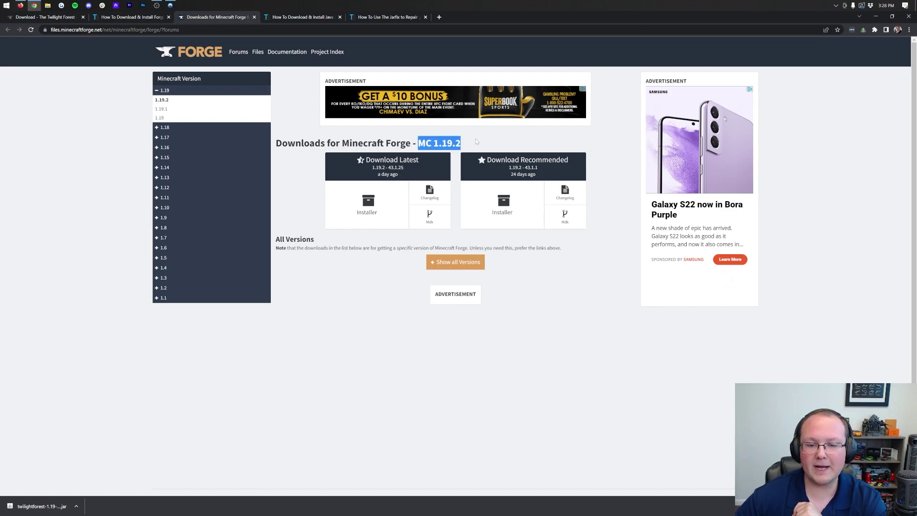
{"action": "left_click", "coordinate": [480, 139]}
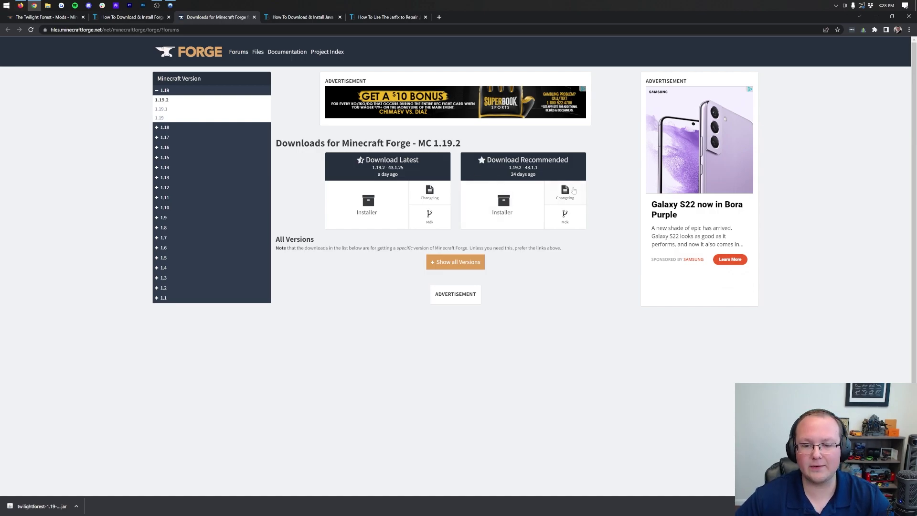
{"action": "left_click", "coordinate": [499, 210]}
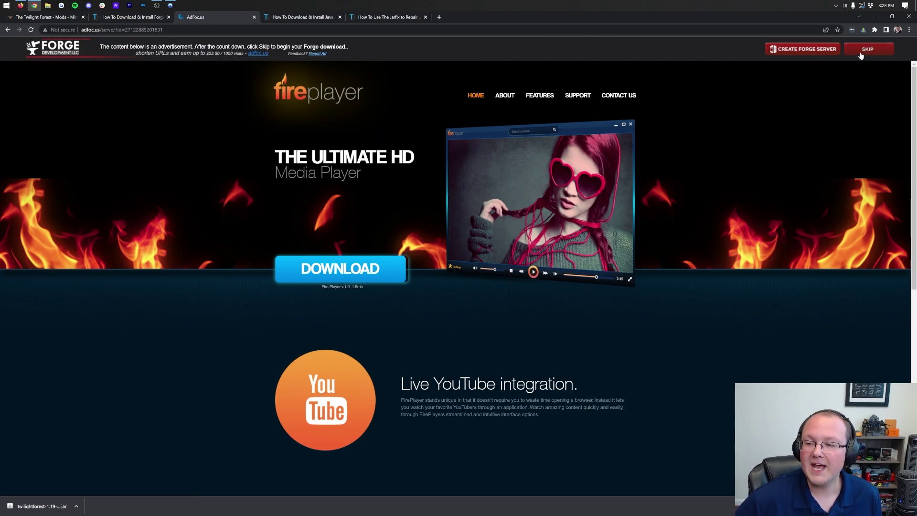
{"action": "left_click", "coordinate": [861, 55]}
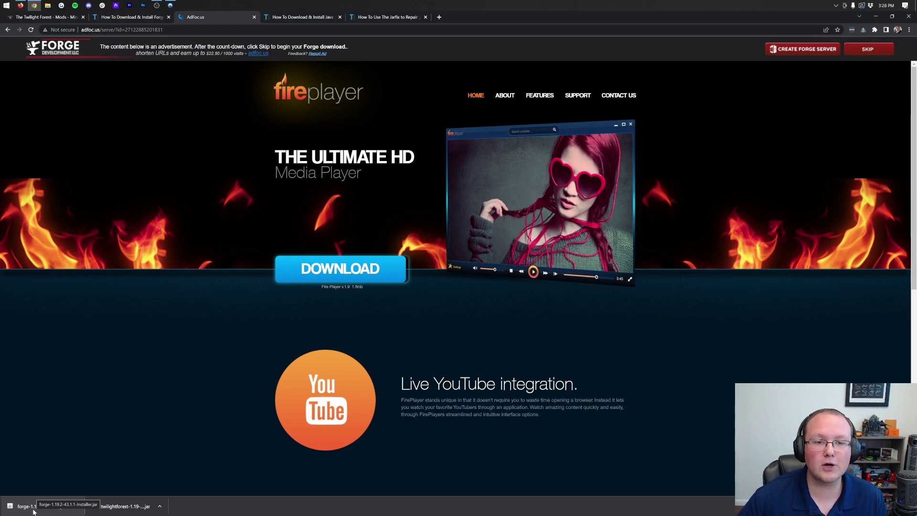
Step: Minimize the browser and open the Downloads folder by searching for "down"
{"action": "left_click", "coordinate": [296, 16]}
{"action": "left_click", "coordinate": [875, 16]}
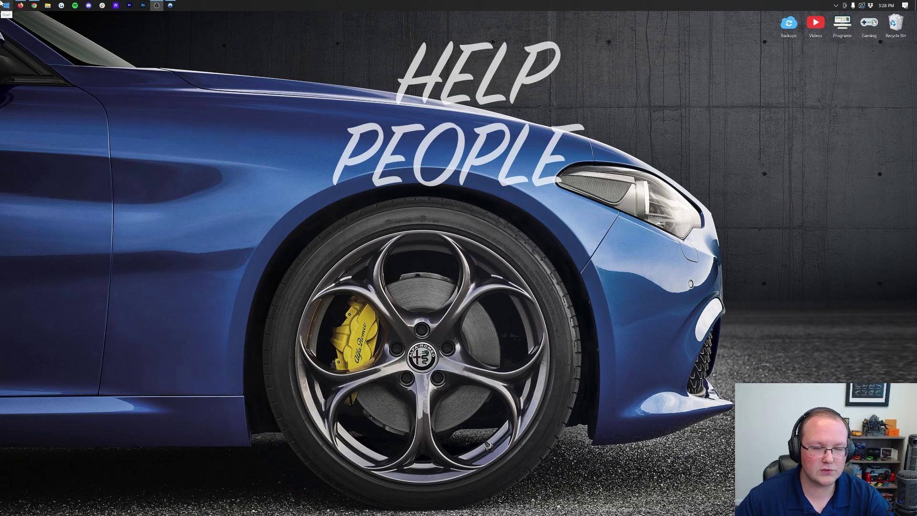
{"action": "left_click", "coordinate": [2, 4]}
{"action": "type", "text": "down"}
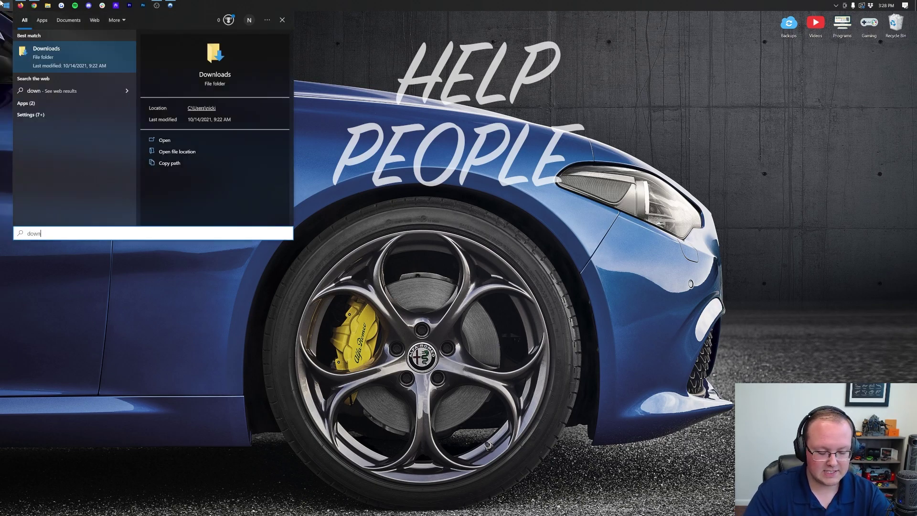
{"action": "left_click", "coordinate": [60, 65]}
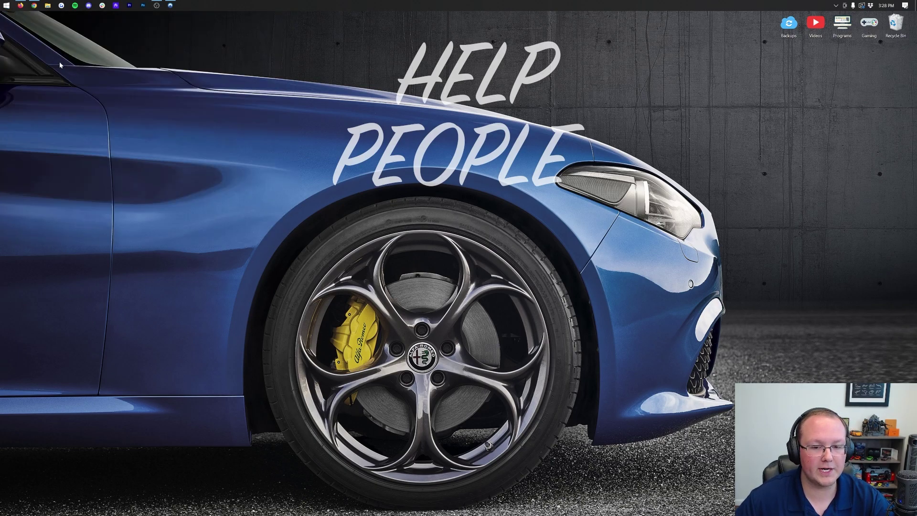
Step: Move the Forge installer and the Twilight Forest mod file to the desktop and arrange them side by side
{"action": "left_click", "coordinate": [380, 175]}
{"action": "left_click_drag", "start_coordinate": [377, 186], "coordinate": [366, 166]}
{"action": "left_click_drag", "start_coordinate": [365, 169], "coordinate": [241, 119]}
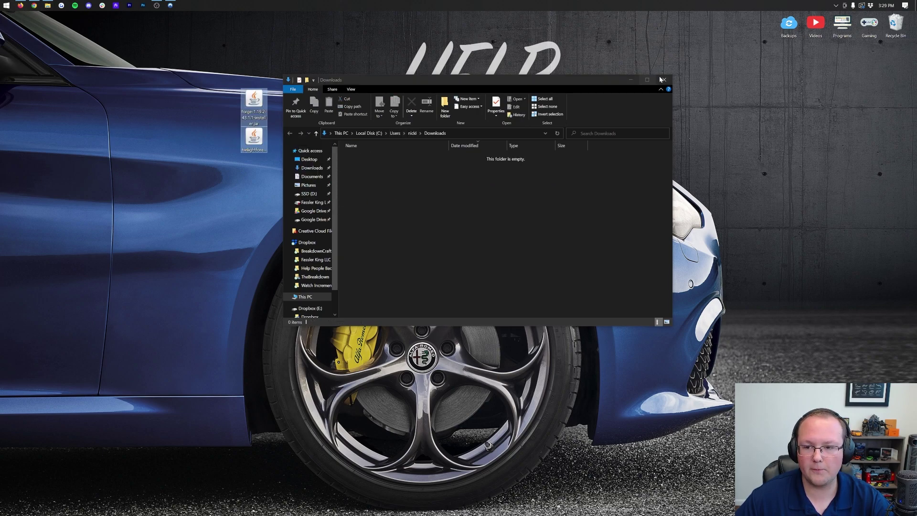
{"action": "left_click_drag", "start_coordinate": [632, 88], "coordinate": [631, 118]}
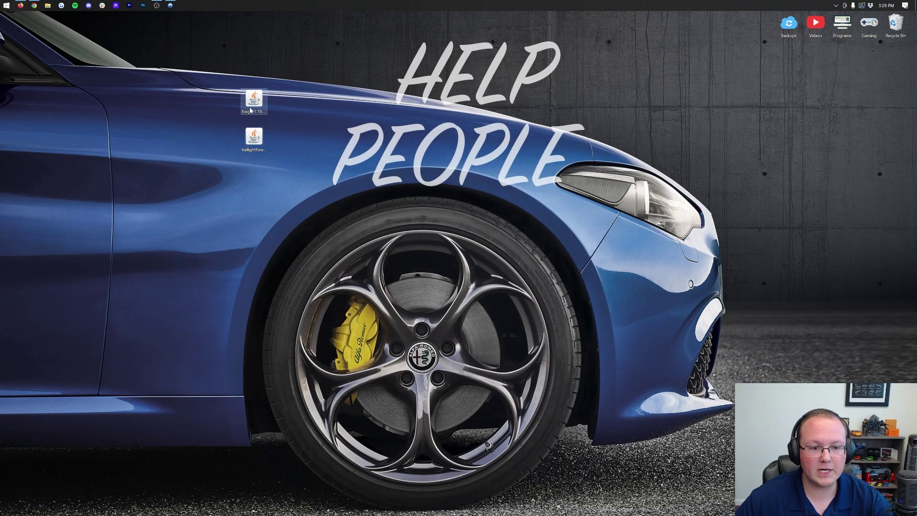
{"action": "left_click_drag", "start_coordinate": [254, 98], "coordinate": [334, 60]}
{"action": "left_click_drag", "start_coordinate": [333, 98], "coordinate": [361, 62]}
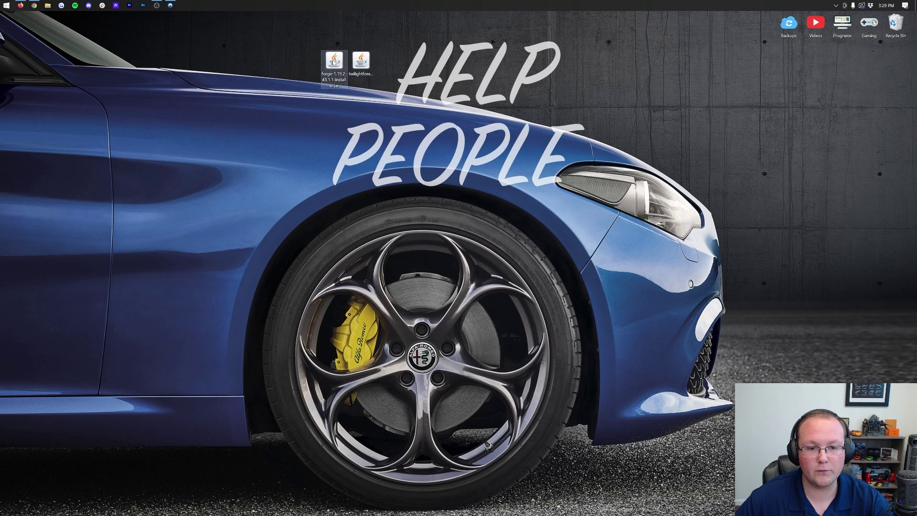
{"action": "right_click", "coordinate": [340, 57]}
{"action": "left_click", "coordinate": [362, 110]}
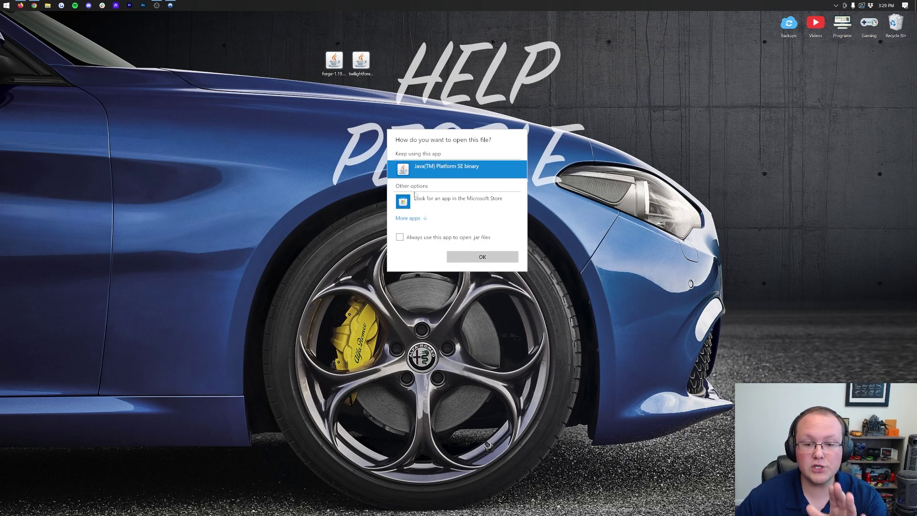
{"action": "left_click", "coordinate": [342, 83]}
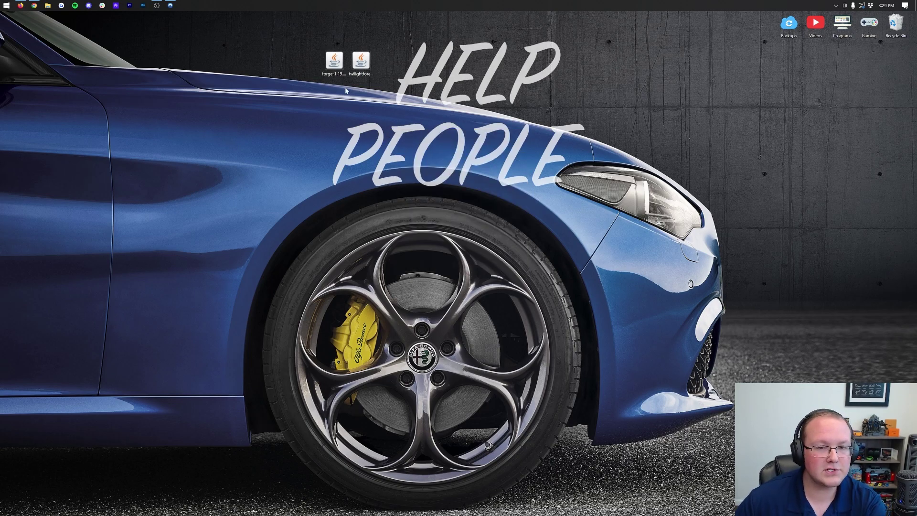
Step: Review the Java installation guide and the Jarfix guide for repairing .jar files in the browser
{"action": "left_click", "coordinate": [34, 6]}
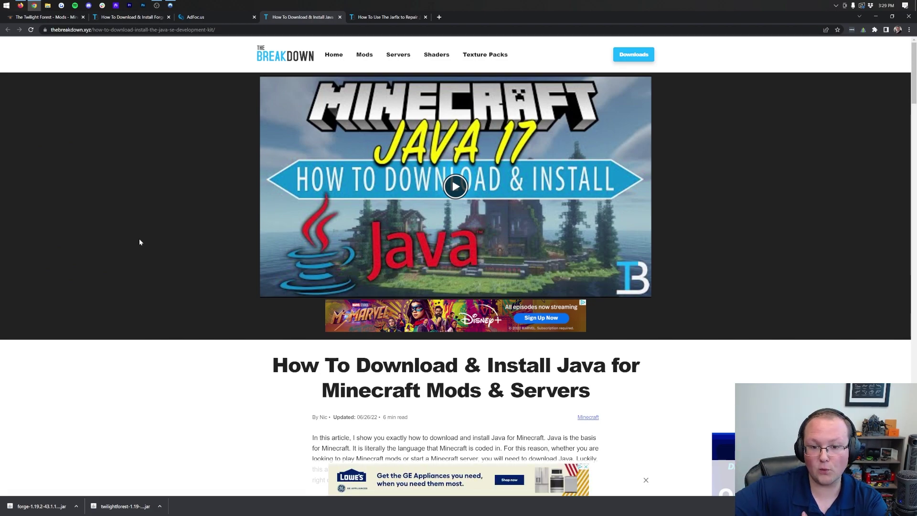
{"action": "scroll", "coordinate": [241, 282], "scroll_direction": "down", "scroll_amount": 3}
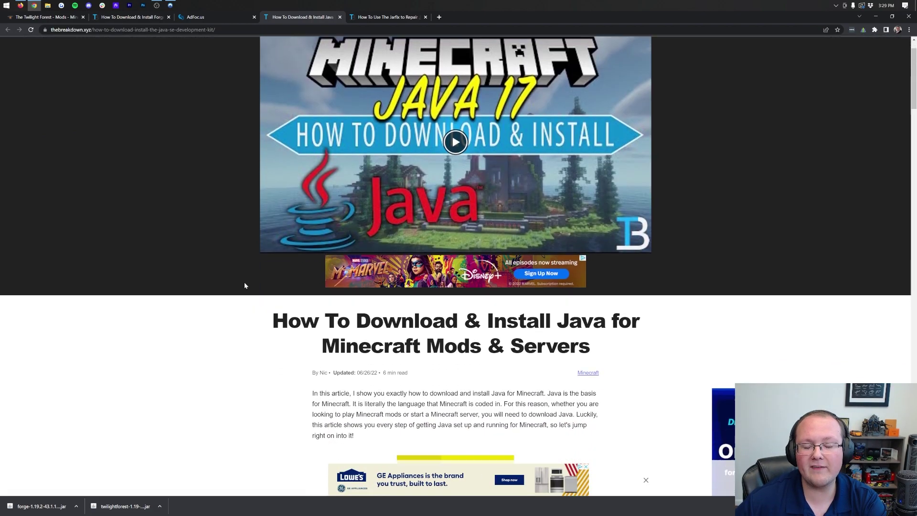
{"action": "scroll", "coordinate": [244, 285], "scroll_direction": "down", "scroll_amount": 7}
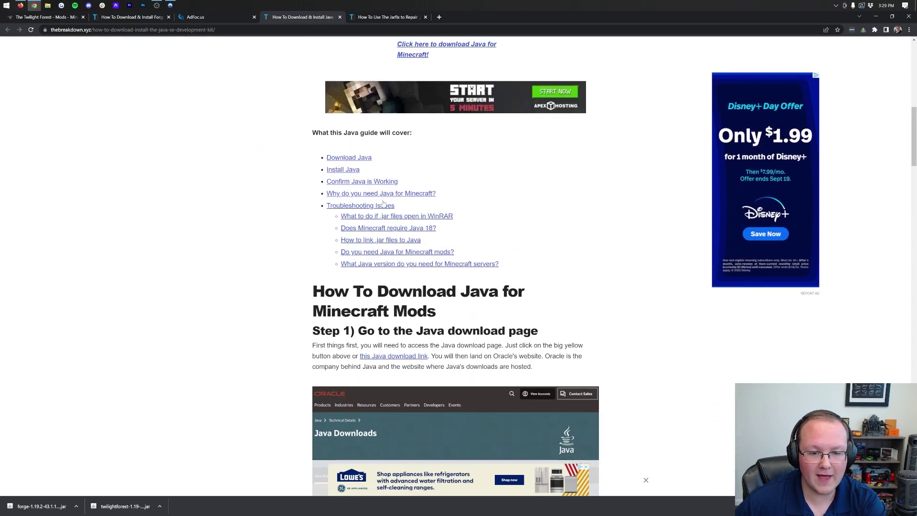
{"action": "scroll", "coordinate": [383, 204], "scroll_direction": "up", "scroll_amount": 12}
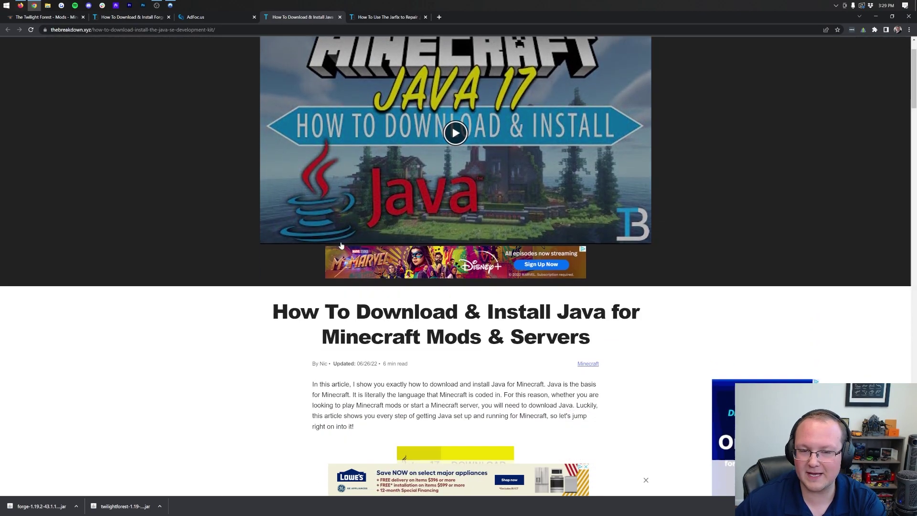
{"action": "scroll", "coordinate": [341, 246], "scroll_direction": "down", "scroll_amount": 5}
{"action": "scroll", "coordinate": [338, 239], "scroll_direction": "up", "scroll_amount": 7}
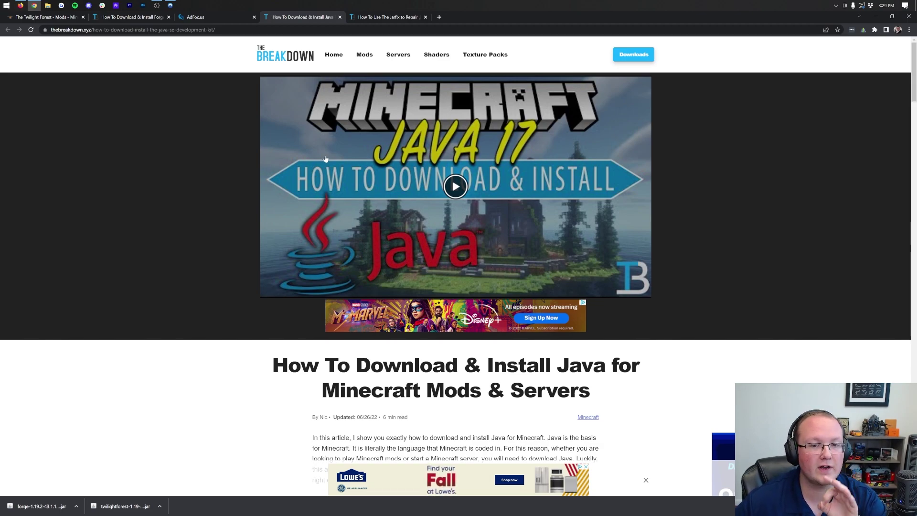
{"action": "left_click", "coordinate": [391, 18]}
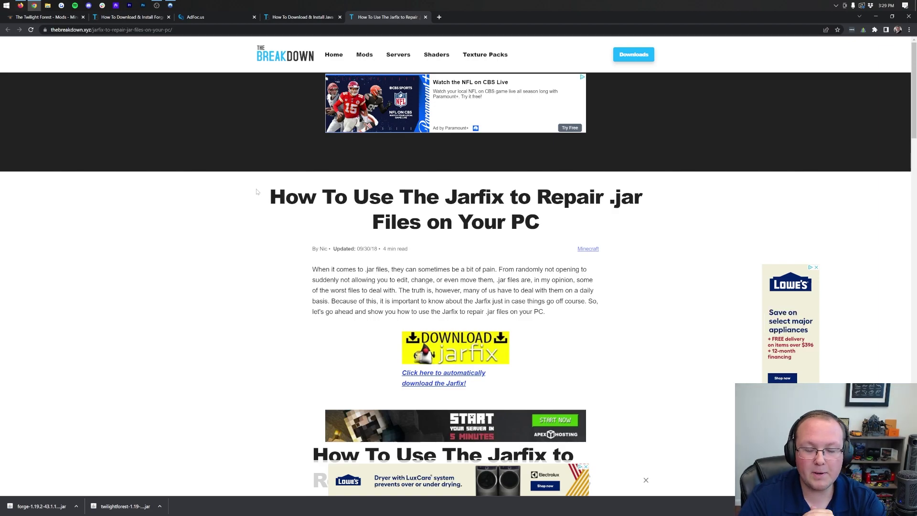
{"action": "left_click", "coordinate": [291, 19]}
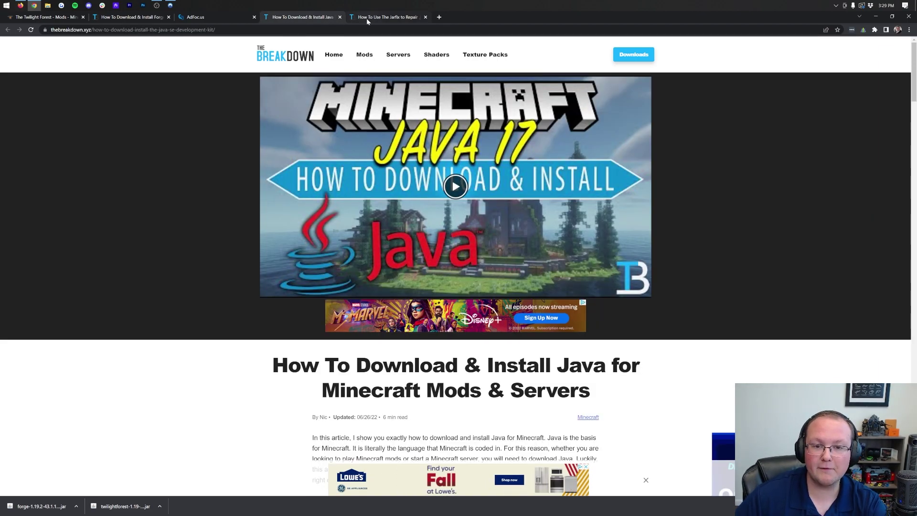
{"action": "left_click", "coordinate": [382, 17]}
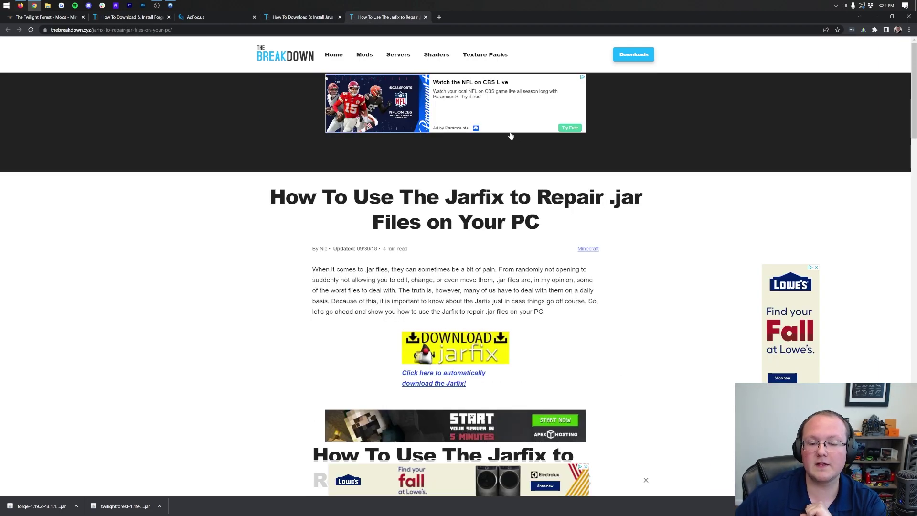
{"action": "left_click", "coordinate": [873, 17]}
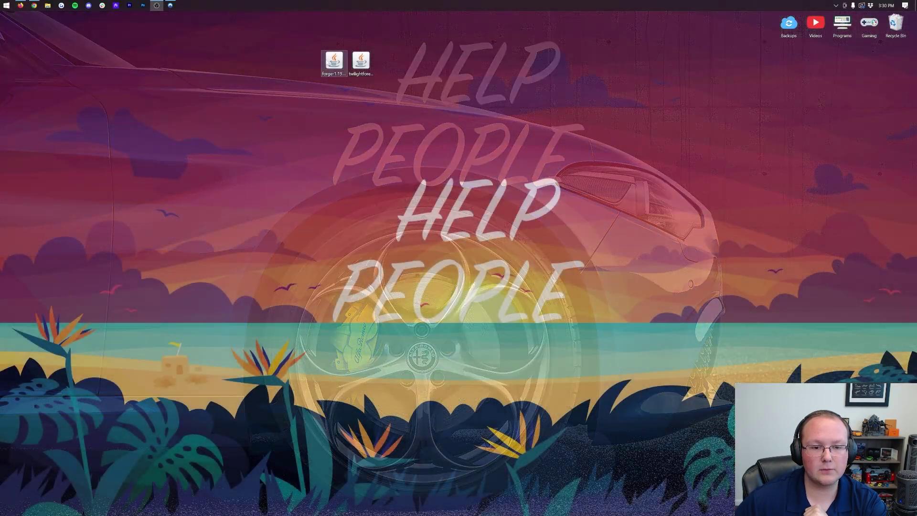
Step: Open the Forge installer with Java(TM) Platform SE binary, install the client, and move the installer file to the Recycle Bin
{"action": "right_click", "coordinate": [326, 61]}
{"action": "left_click", "coordinate": [349, 109]}
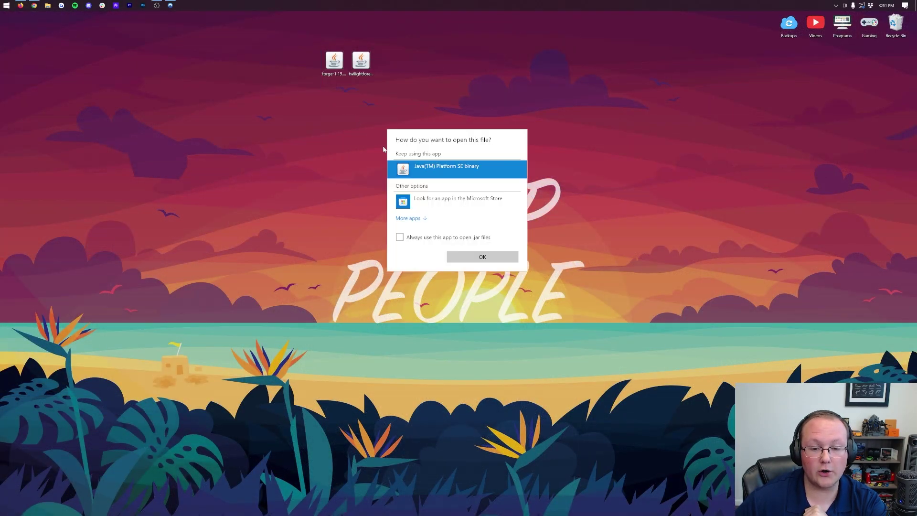
{"action": "left_click", "coordinate": [482, 256]}
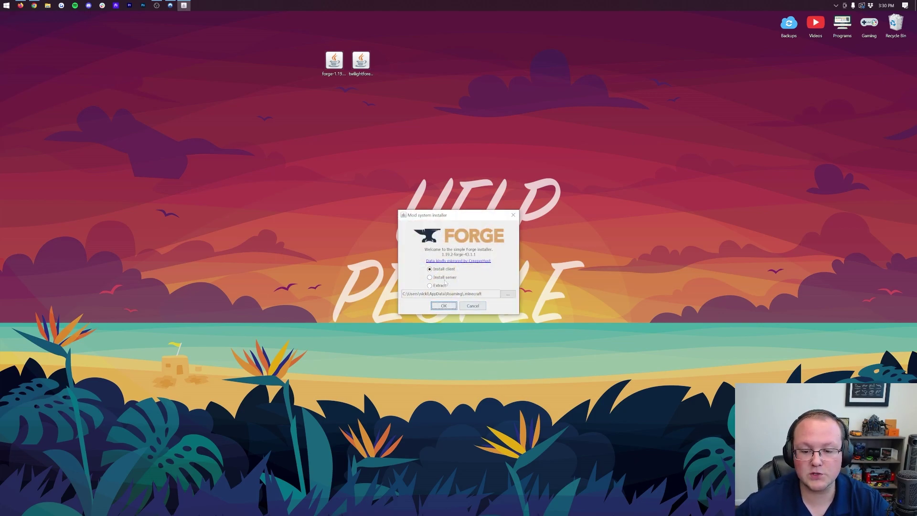
{"action": "left_click", "coordinate": [444, 306]}
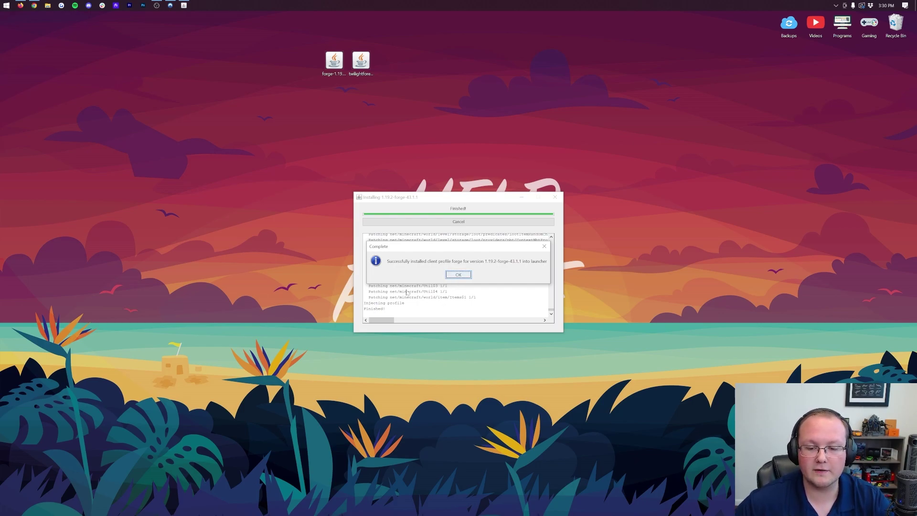
{"action": "left_click", "coordinate": [470, 275]}
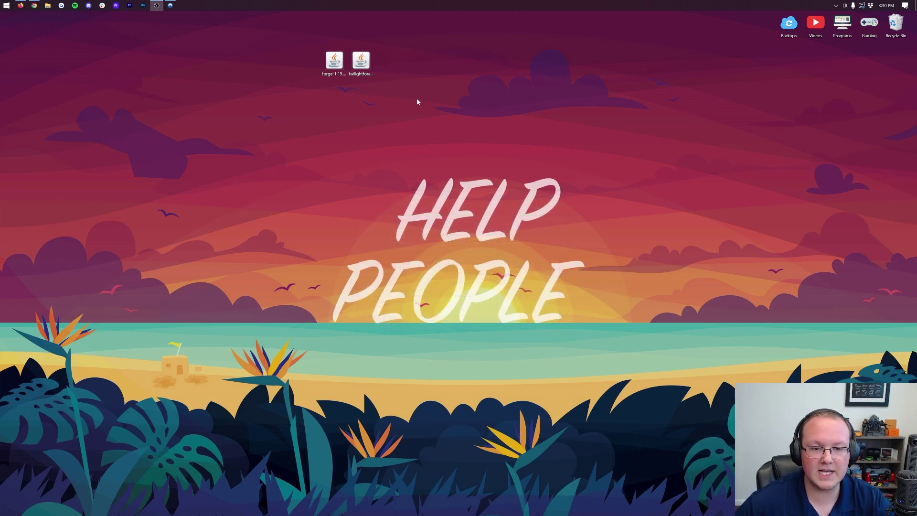
{"action": "left_click_drag", "start_coordinate": [334, 61], "coordinate": [896, 22]}
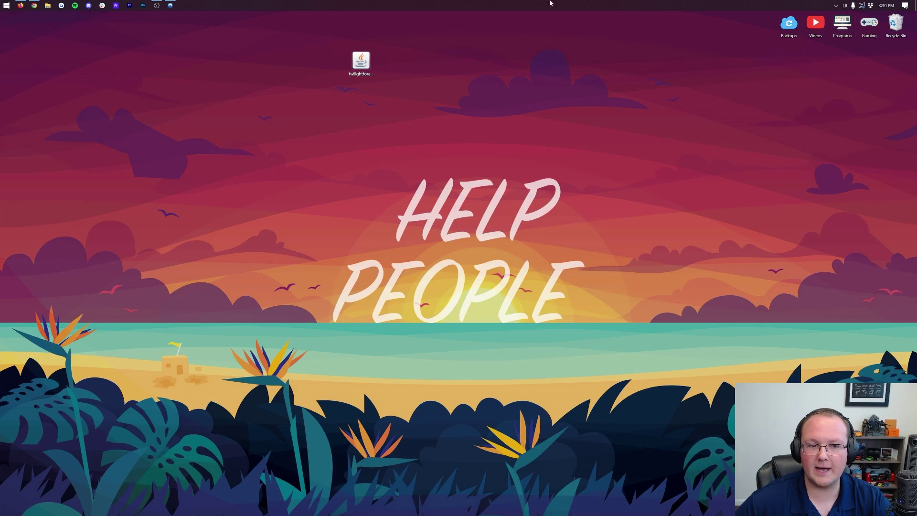
Step: Open the Minecraft Launcher and move its window to the middle of the desktop
{"action": "left_click", "coordinate": [6, 6]}
{"action": "left_click", "coordinate": [133, 80]}
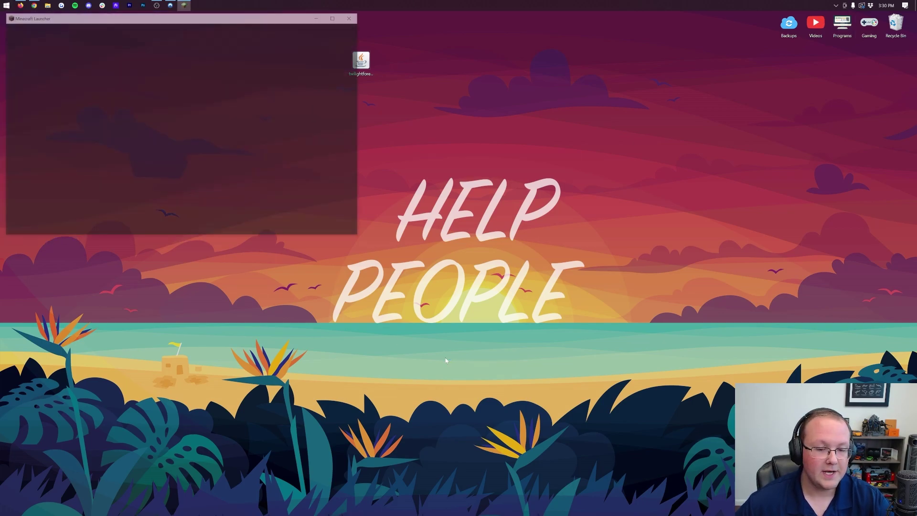
{"action": "left_click_drag", "start_coordinate": [267, 21], "coordinate": [353, 86]}
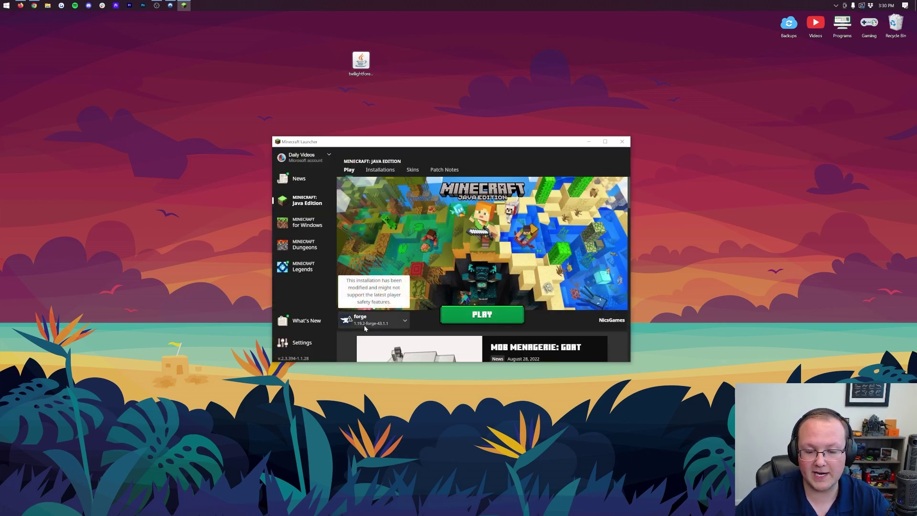
Step: Start and cancel a launch of the forge installation, and look through the launcher's selectable installations
{"action": "left_click", "coordinate": [482, 316]}
{"action": "left_click", "coordinate": [500, 293]}
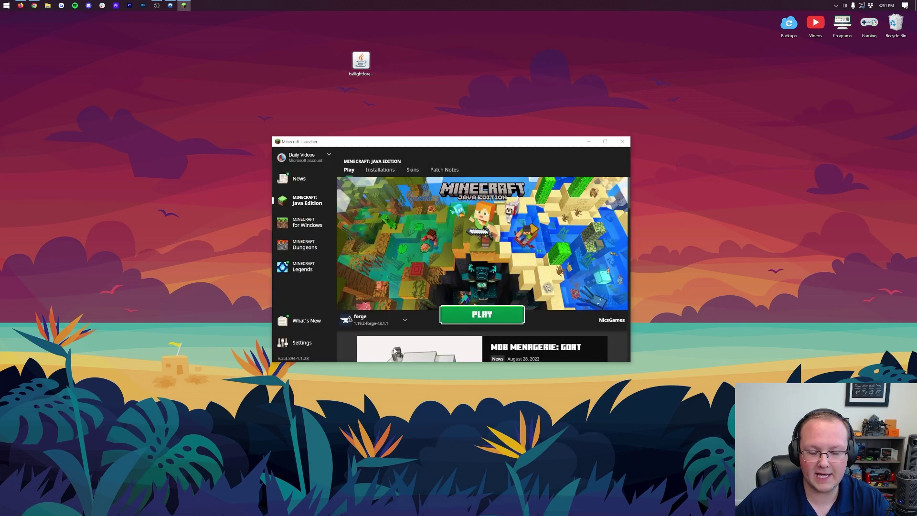
{"action": "left_click", "coordinate": [406, 323]}
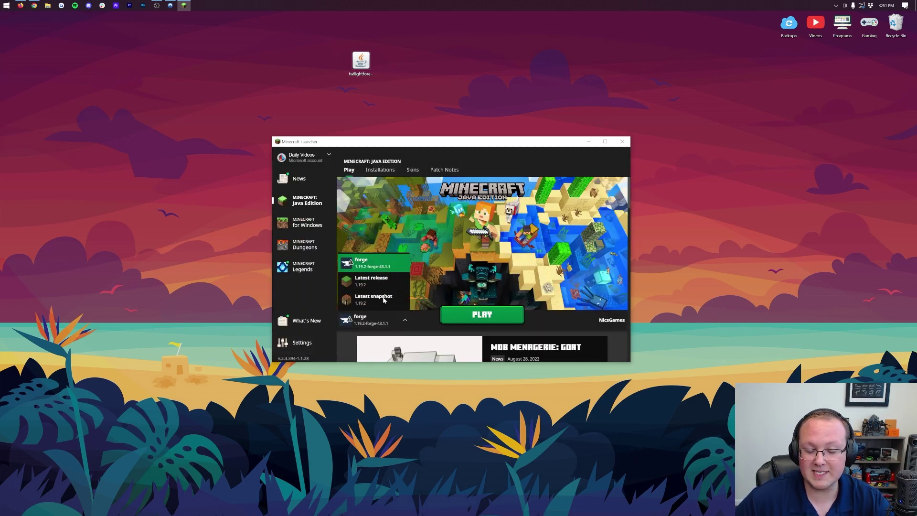
{"action": "left_click", "coordinate": [394, 326]}
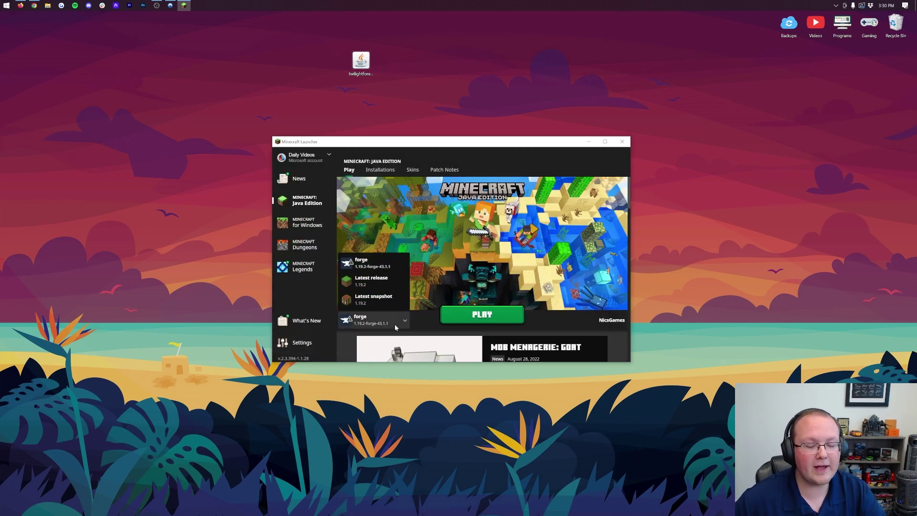
Step: Show the Java Edition installations with Modded versions included, and cancel a trial launch of the forge installation
{"action": "left_click", "coordinate": [382, 170]}
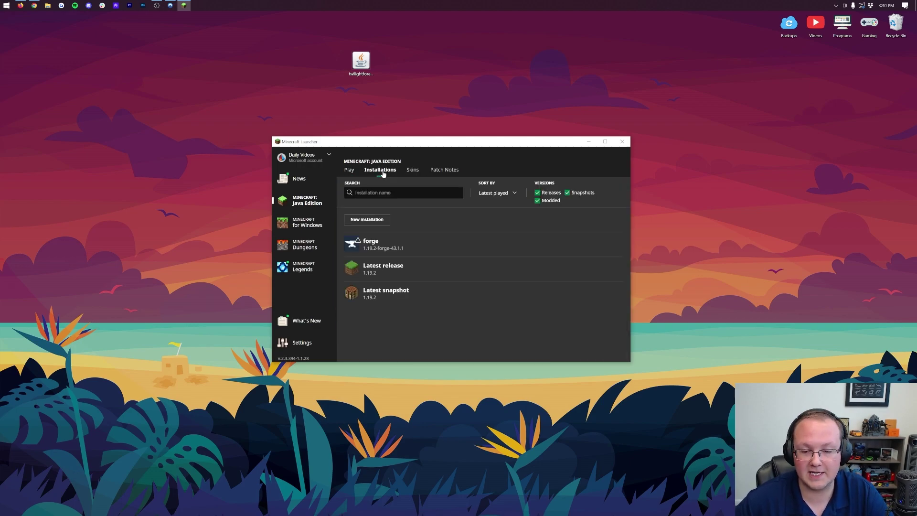
{"action": "left_click", "coordinate": [559, 202]}
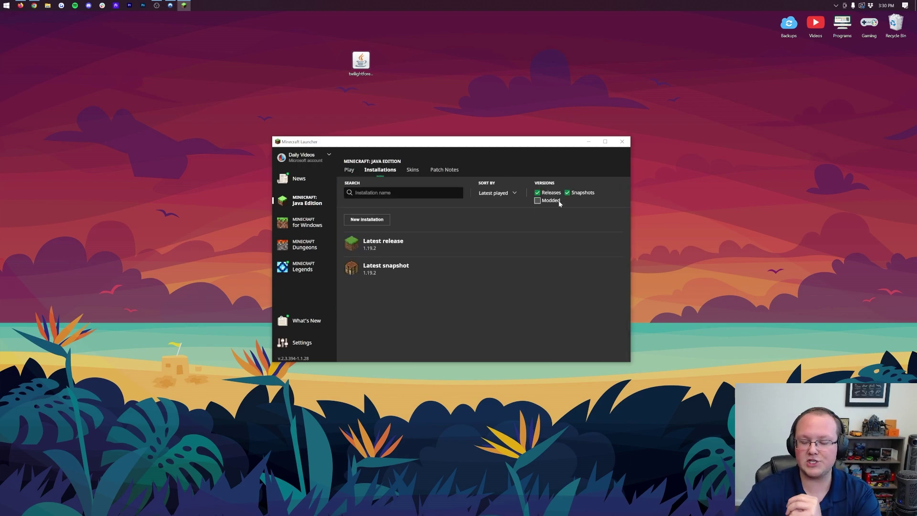
{"action": "left_click", "coordinate": [560, 202]}
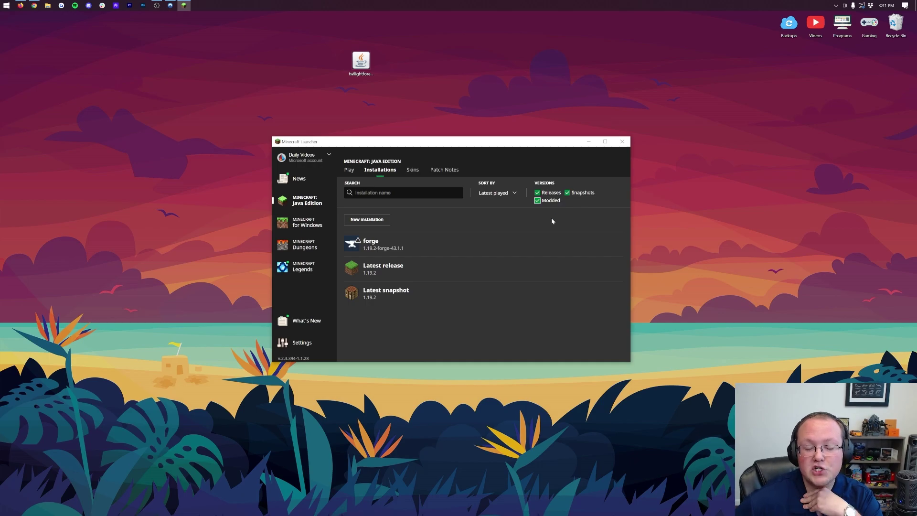
{"action": "left_click", "coordinate": [581, 244]}
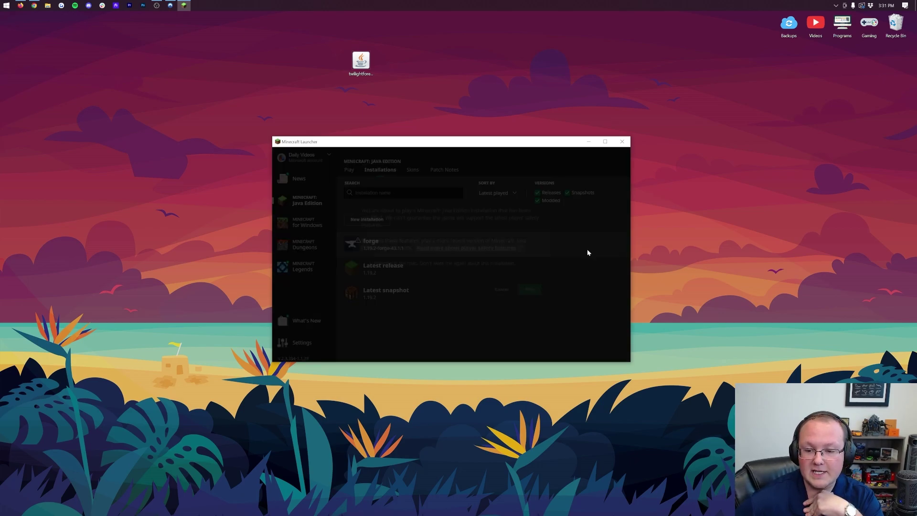
{"action": "left_click", "coordinate": [500, 292]}
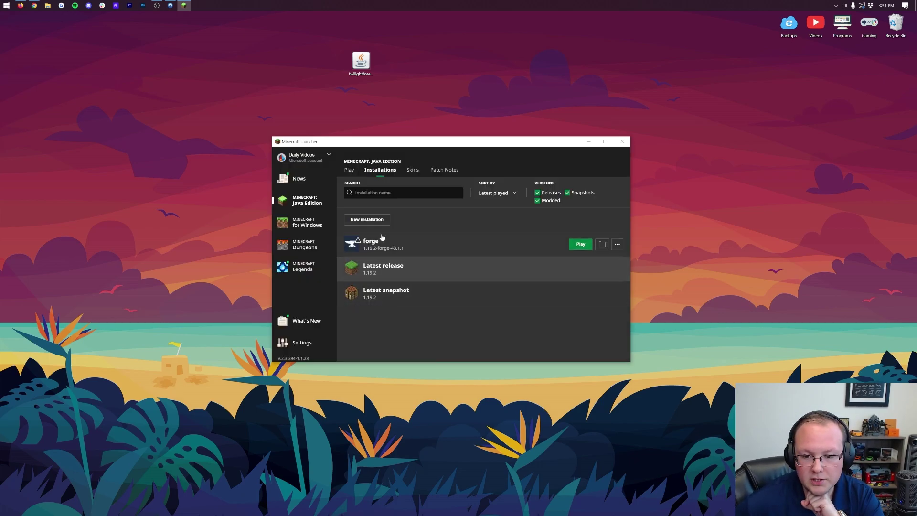
Step: Start a new installation named "Twilight Forest 1.19.2" using version release 1.19.2-forge-43.1.1
{"action": "left_click", "coordinate": [367, 219]}
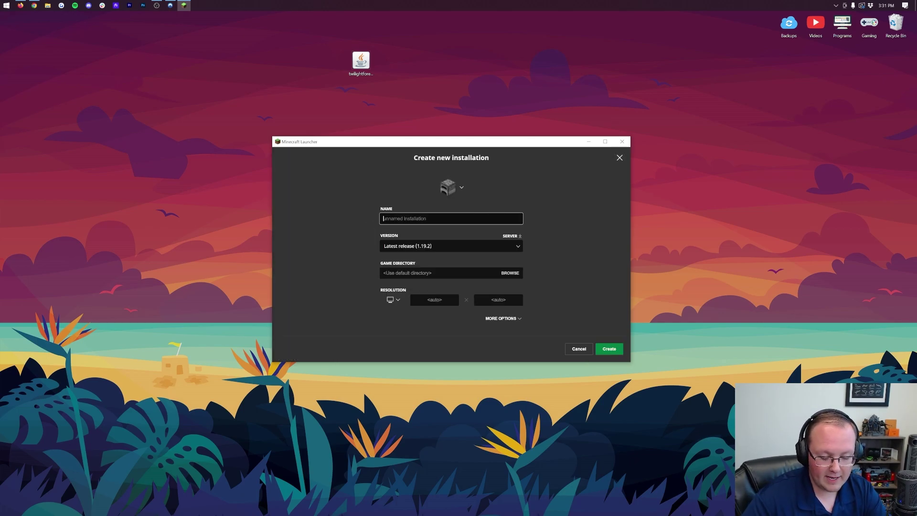
{"action": "type", "text": "Twil"}
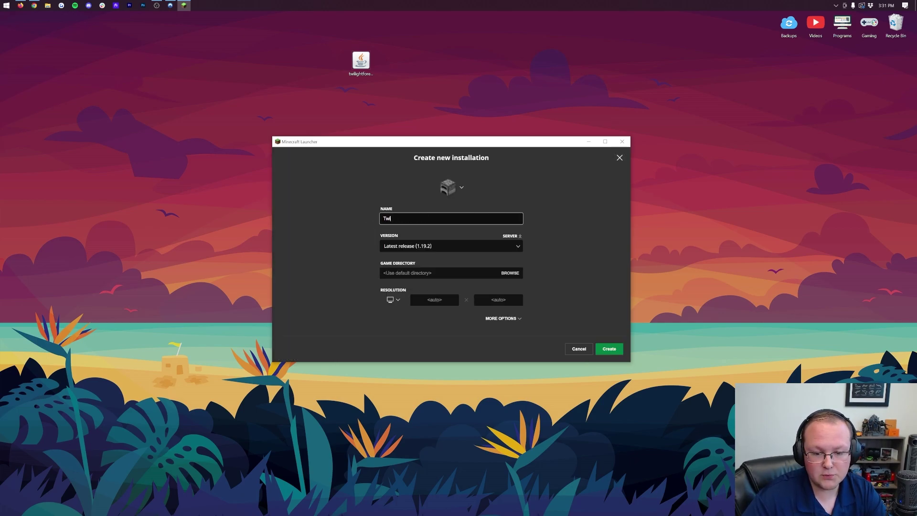
{"action": "type", "text": "ight Forest 1.19"}
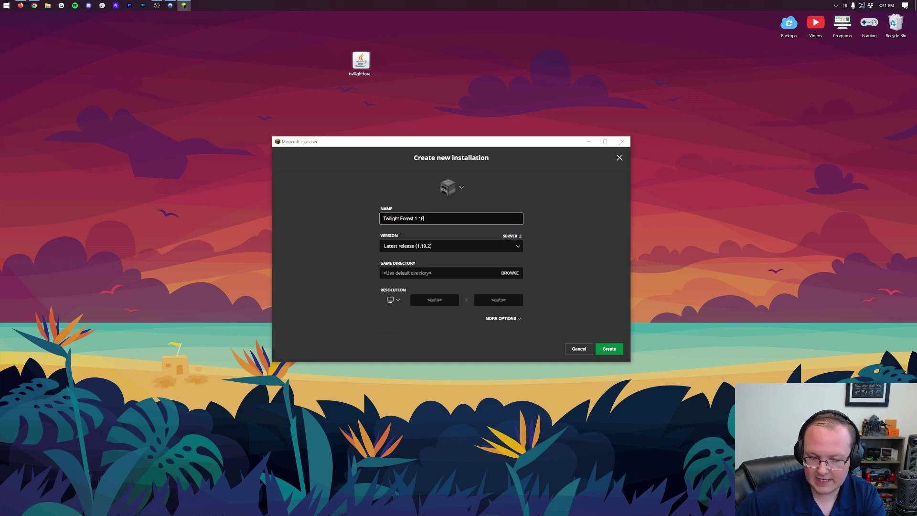
{"action": "type", "text": ".2"}
{"action": "left_click", "coordinate": [515, 245]}
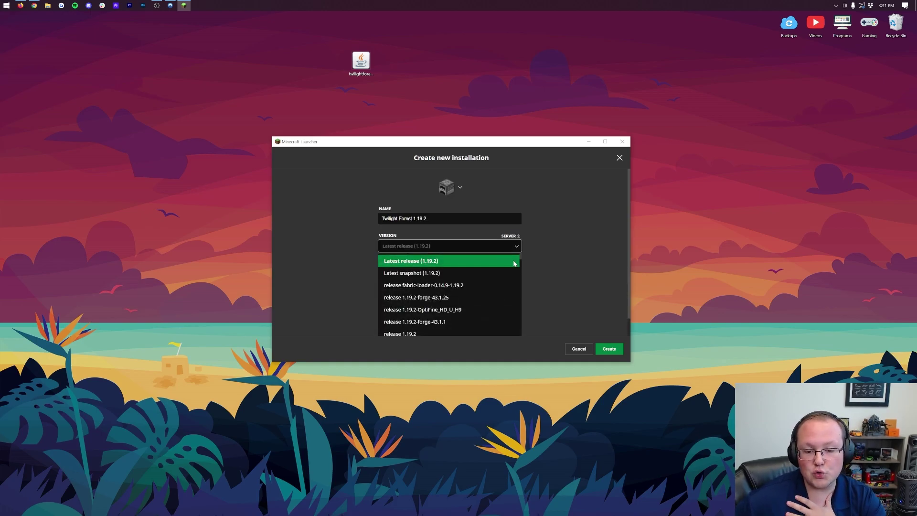
{"action": "left_click", "coordinate": [445, 322]}
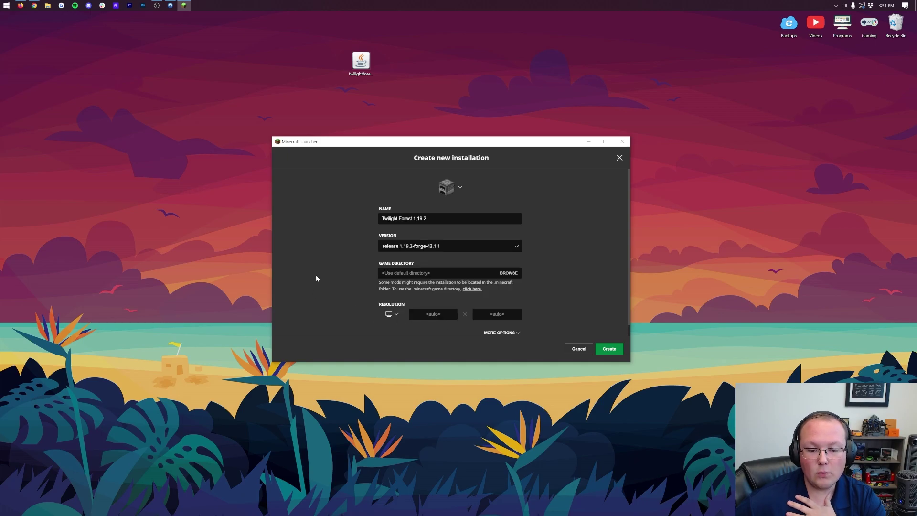
Step: Set the new installation's resolution to 1920x1080, keep the default game directory, and create it
{"action": "left_click", "coordinate": [507, 276]}
{"action": "left_click", "coordinate": [391, 314]}
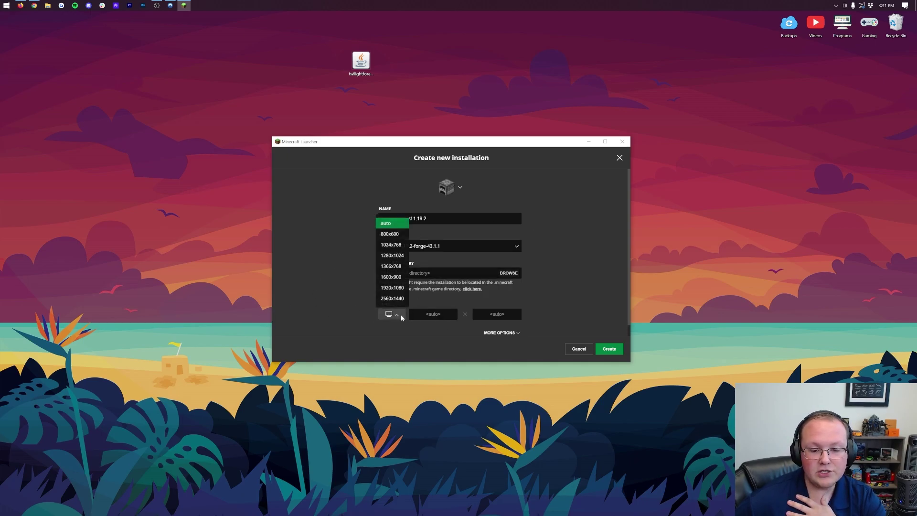
{"action": "left_click", "coordinate": [394, 290]}
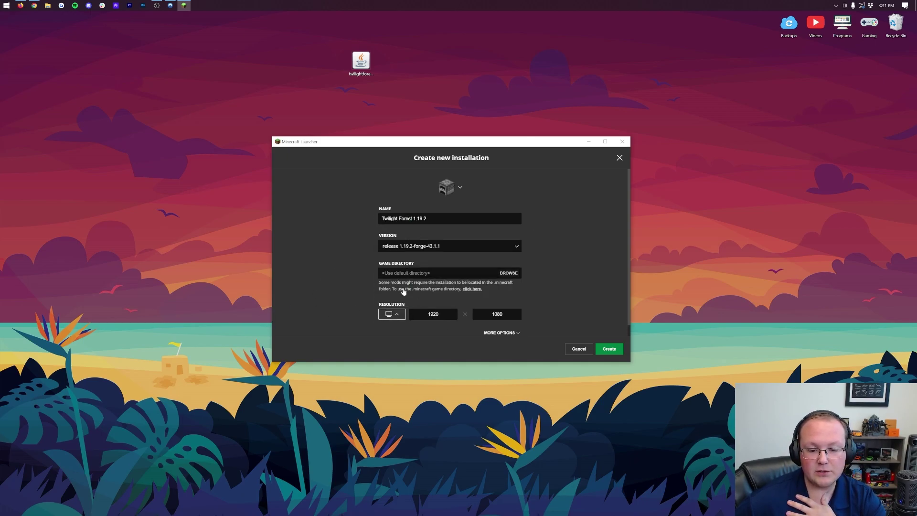
{"action": "left_click", "coordinate": [609, 349]}
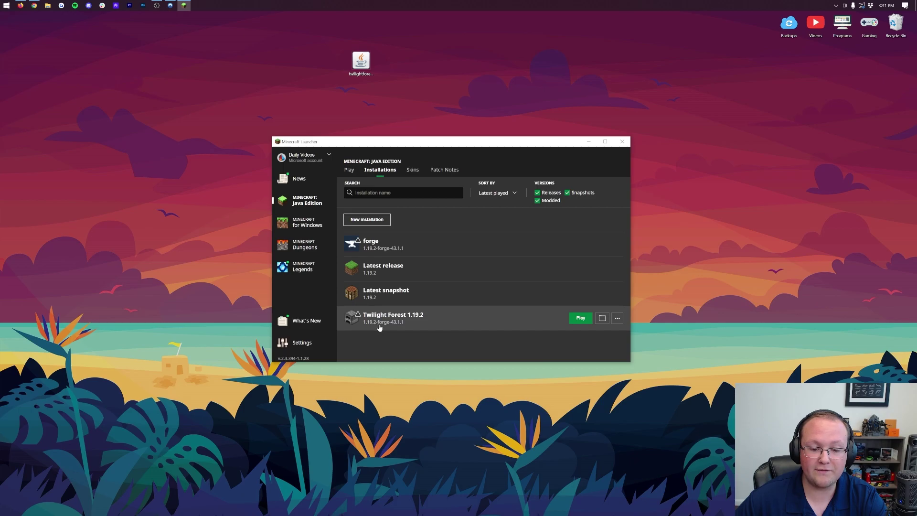
Step: Launch the Twilight Forest 1.19.2 installation, accepting the modified-installation warning, and open the game's mod list
{"action": "left_click", "coordinate": [581, 319]}
{"action": "left_click", "coordinate": [519, 296]}
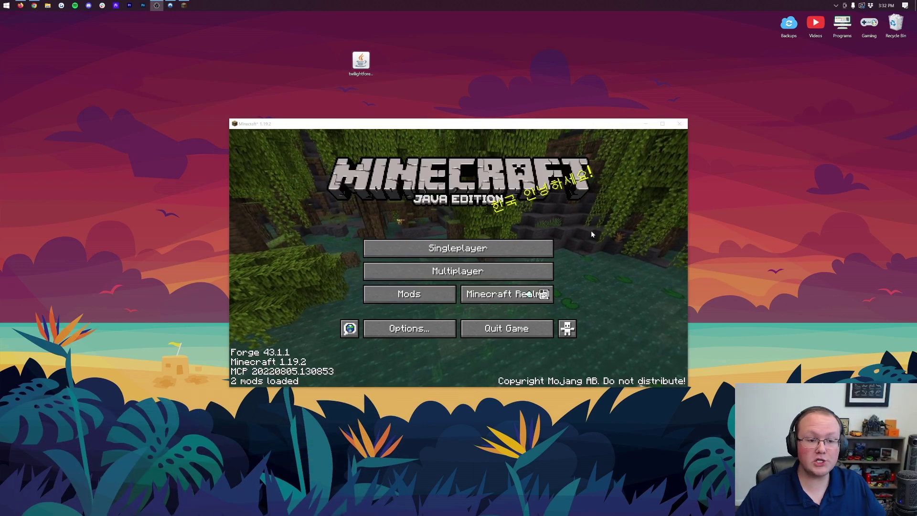
{"action": "left_click", "coordinate": [366, 300]}
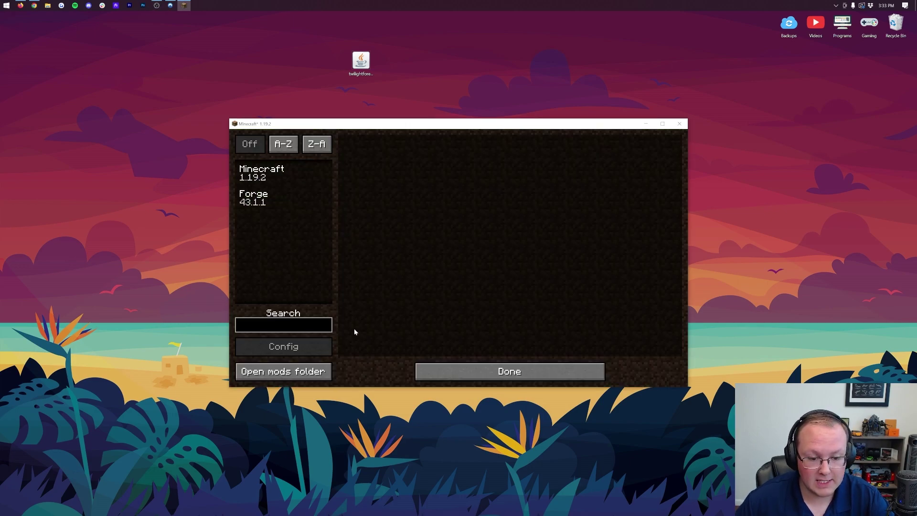
{"action": "left_click", "coordinate": [283, 371]}
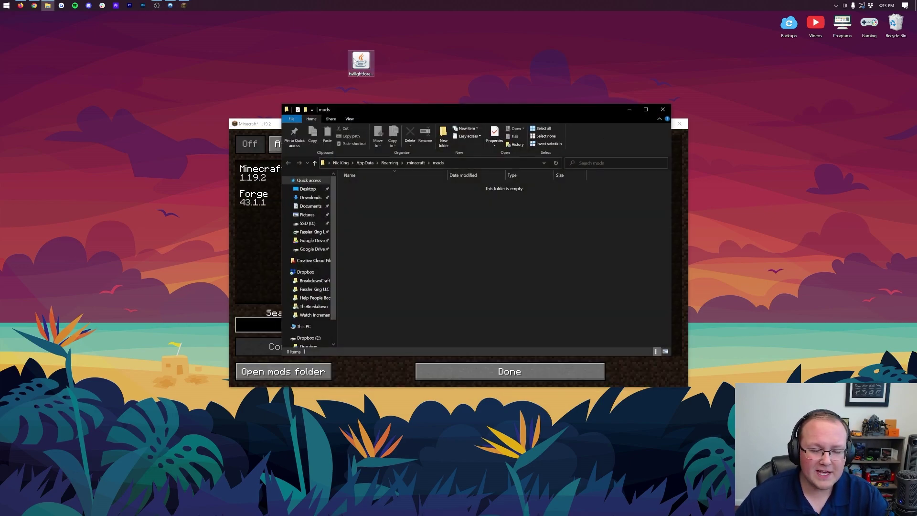
{"action": "mouse_move", "coordinate": [355, 61]}
{"action": "left_mouse_down"}
{"action": "mouse_move", "coordinate": [492, 95]}
{"action": "mouse_move", "coordinate": [426, 216]}
{"action": "mouse_move", "coordinate": [356, 63]}
{"action": "left_mouse_up"}
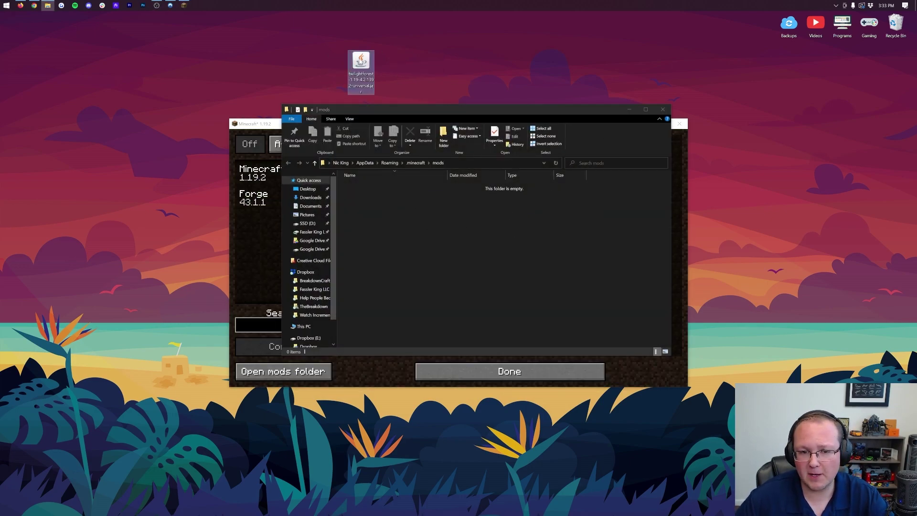
{"action": "left_click", "coordinate": [662, 109]}
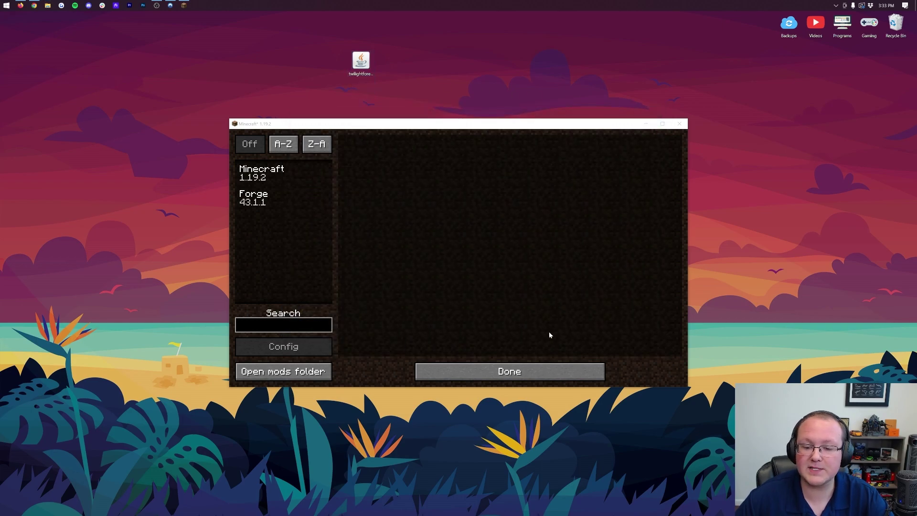
{"action": "left_click", "coordinate": [539, 365]}
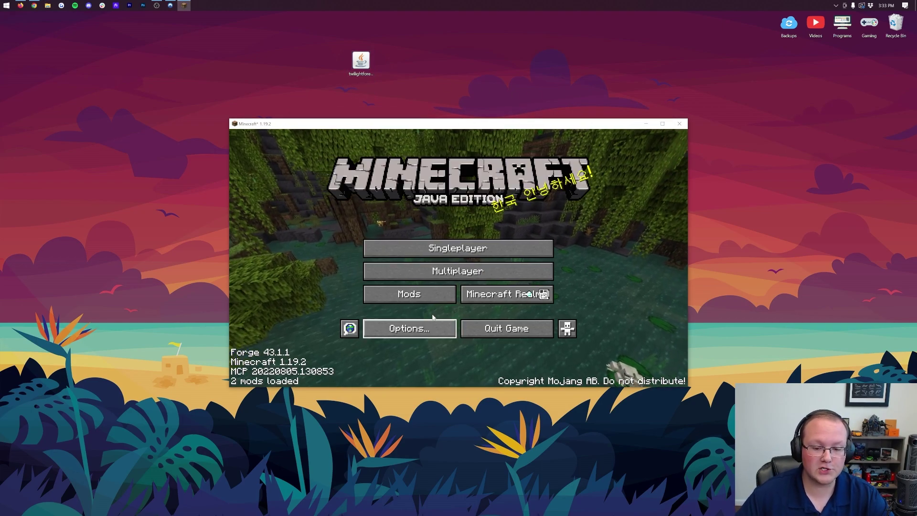
{"action": "left_click", "coordinate": [430, 296]}
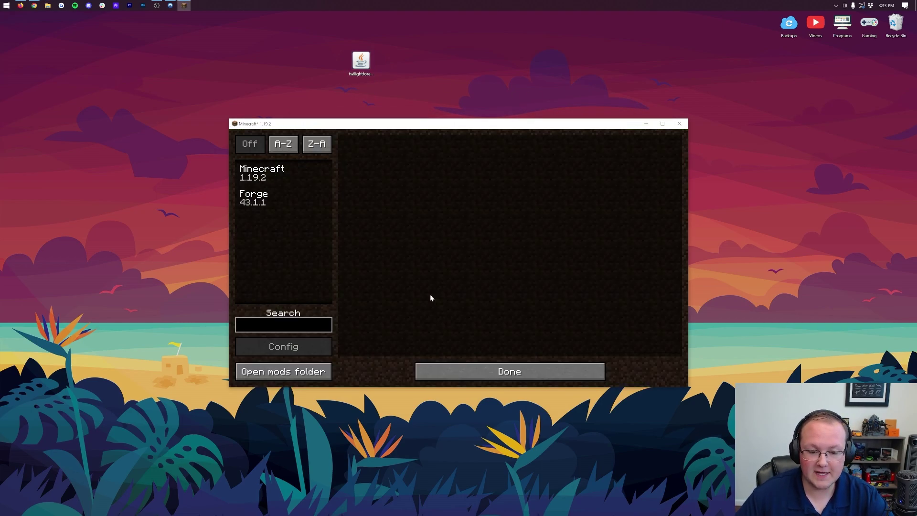
Step: Move the Twilight Forest mod file from the desktop into Minecraft's mods folder, and quit the game
{"action": "left_click", "coordinate": [266, 372]}
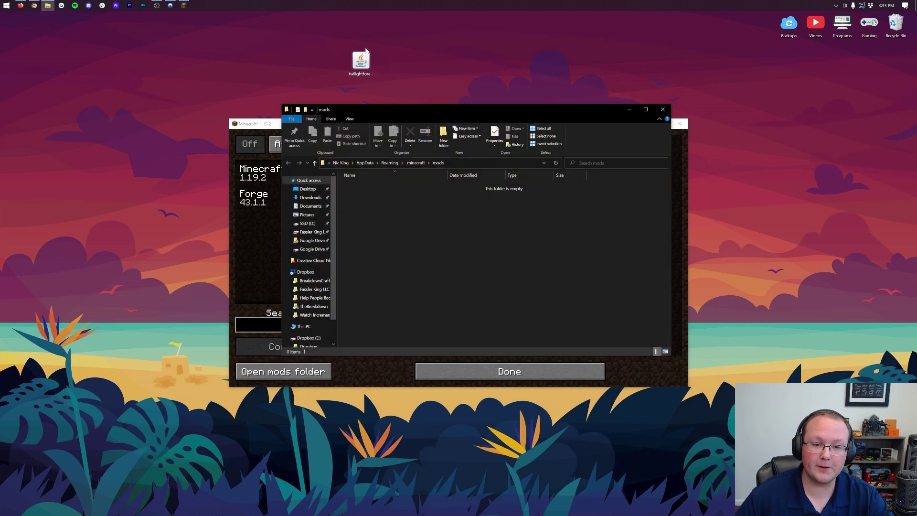
{"action": "left_click_drag", "start_coordinate": [360, 61], "coordinate": [379, 204]}
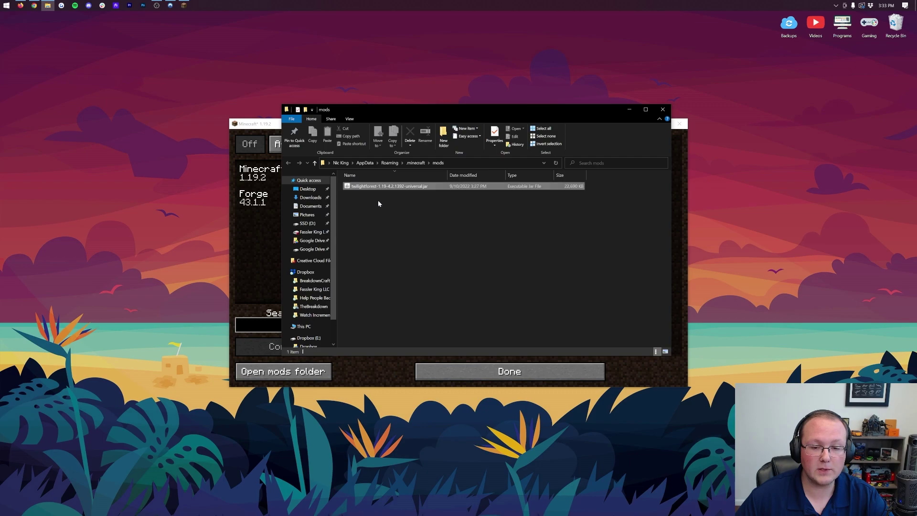
{"action": "left_click", "coordinate": [662, 110]}
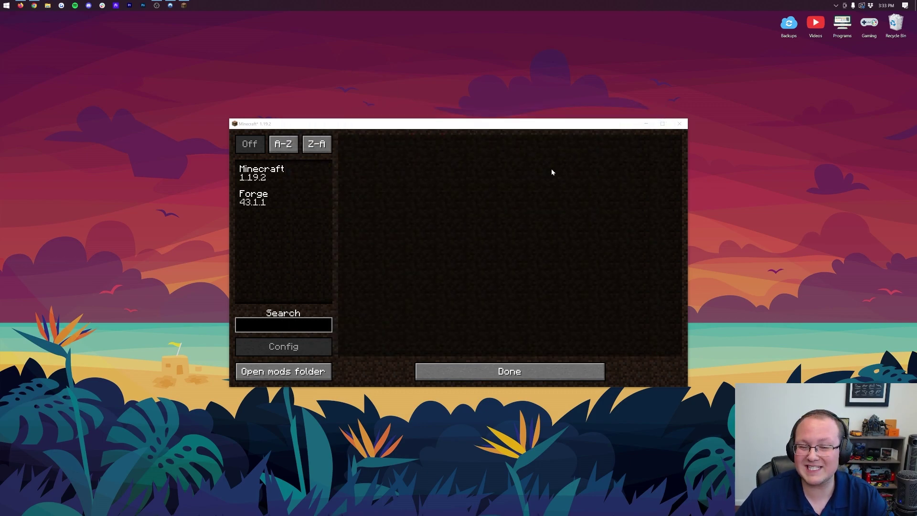
{"action": "left_click", "coordinate": [511, 376]}
{"action": "left_click", "coordinate": [505, 325]}
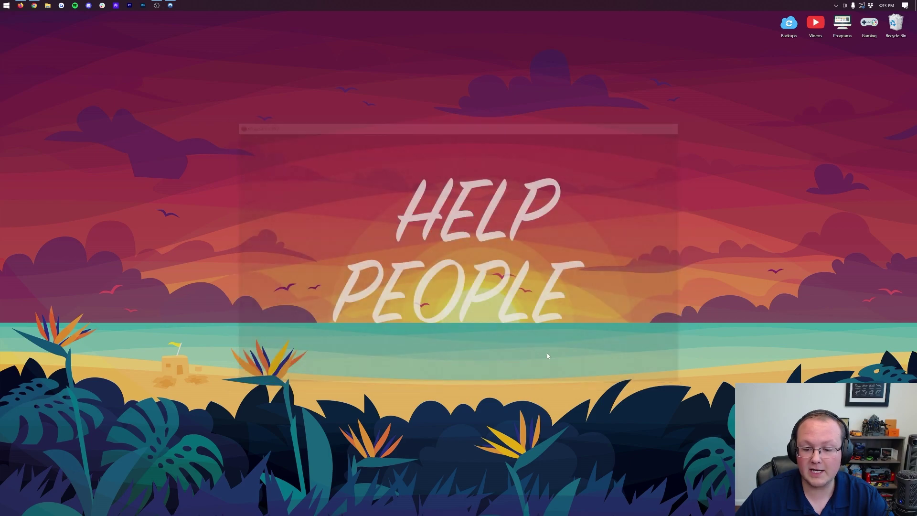
Step: Reopen the Minecraft Launcher and launch the Twilight Forest 1.19.2 installation, accepting the modified-installation warning
{"action": "left_click", "coordinate": [2, 4]}
{"action": "left_click", "coordinate": [144, 91]}
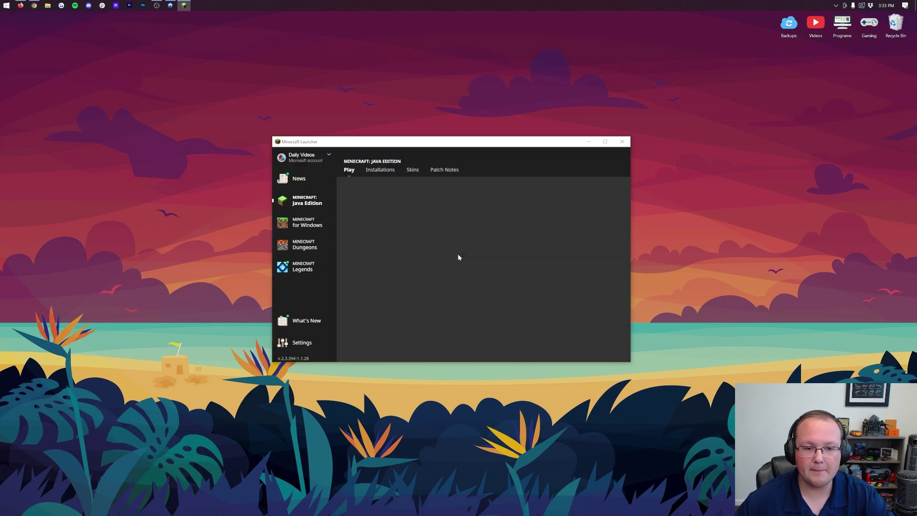
{"action": "left_click", "coordinate": [393, 319]}
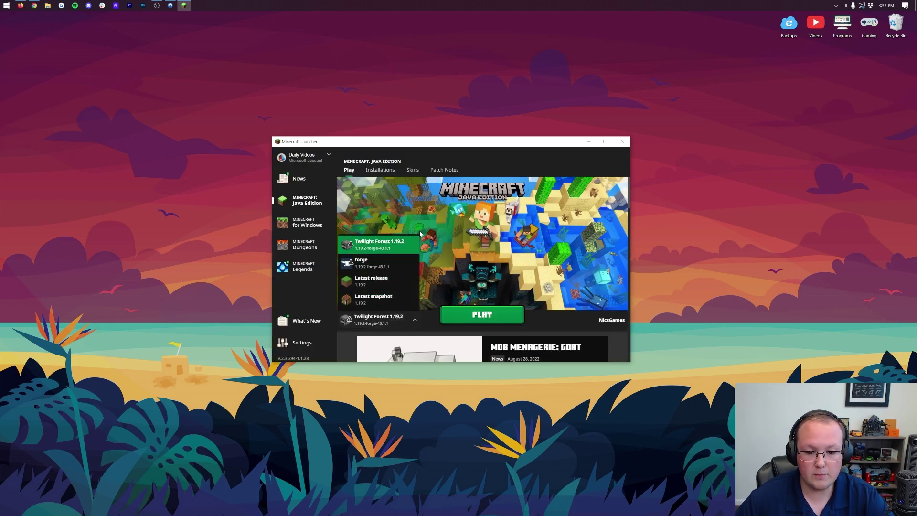
{"action": "left_click", "coordinate": [370, 263]}
{"action": "left_click", "coordinate": [376, 319]}
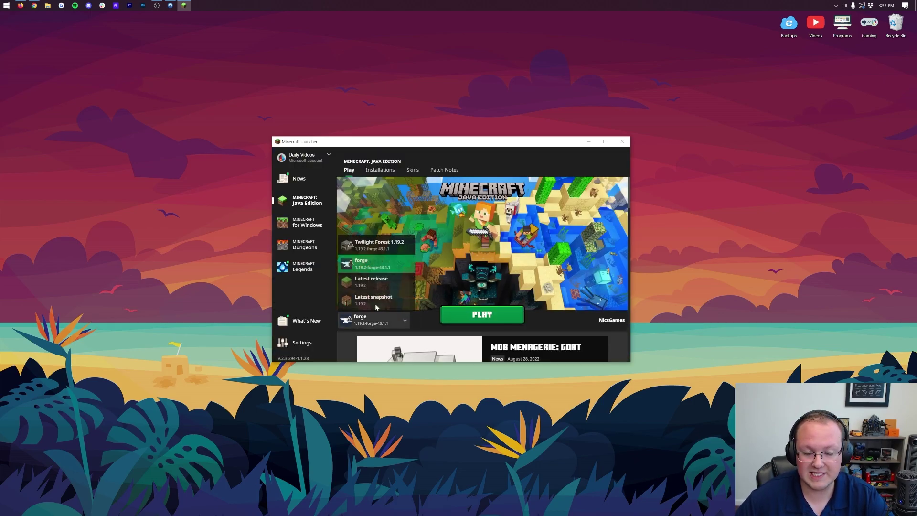
{"action": "left_click", "coordinate": [378, 244]}
{"action": "left_click", "coordinate": [496, 313]}
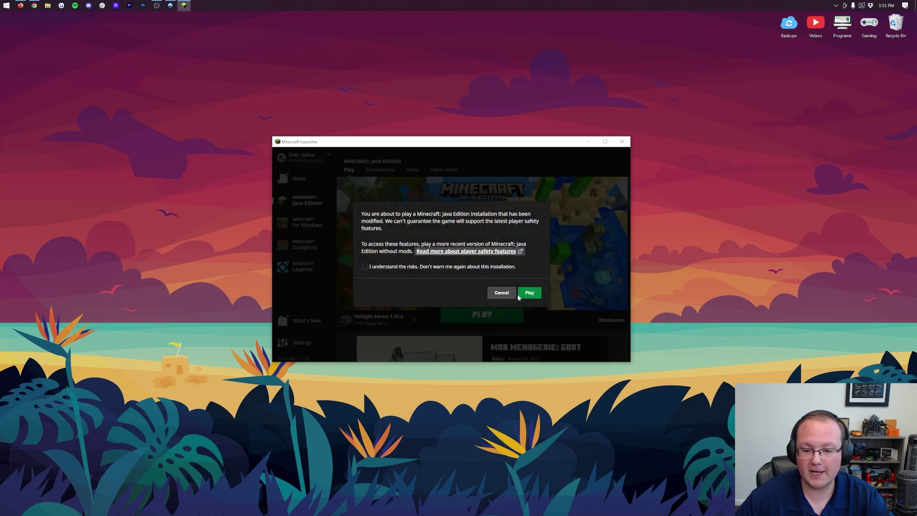
{"action": "left_click", "coordinate": [528, 292]}
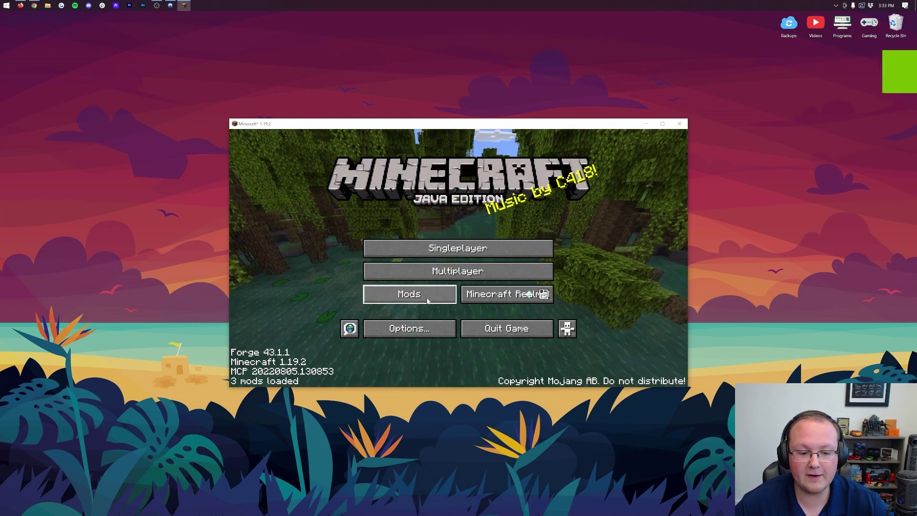
Step: Check the details of The Twilight Forest in the game's mod list
{"action": "left_click", "coordinate": [426, 299]}
{"action": "left_click", "coordinate": [285, 222]}
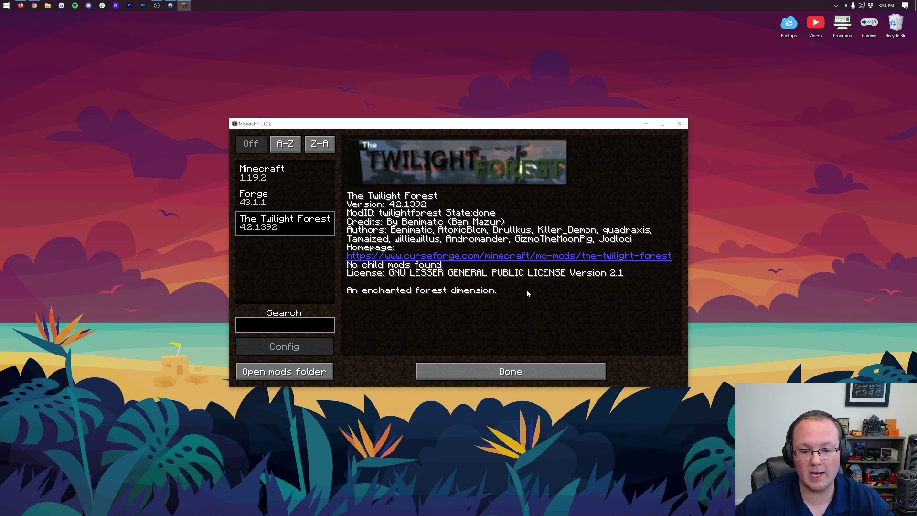
Step: Leave the mod list and start a new singleplayer world named "Twilight Forest" in Creative game mode
{"action": "left_click", "coordinate": [527, 368]}
{"action": "left_click", "coordinate": [479, 247]}
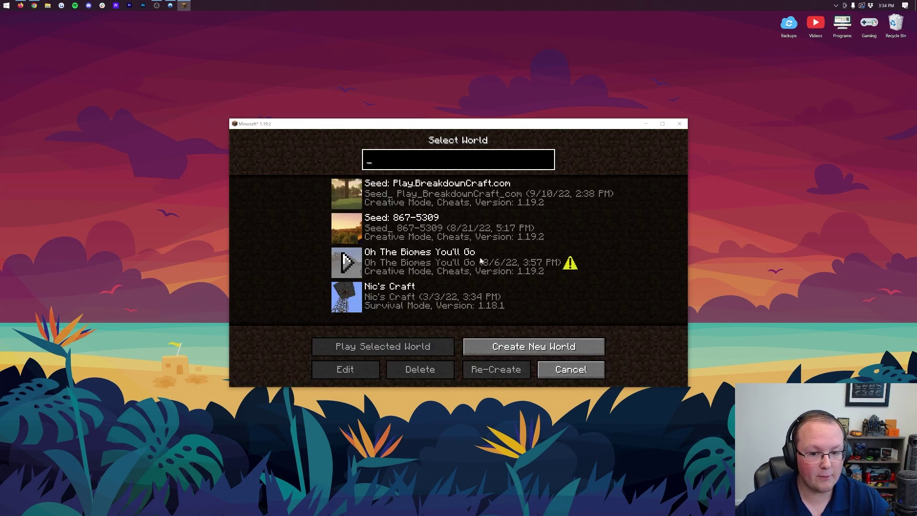
{"action": "left_click", "coordinate": [476, 347]}
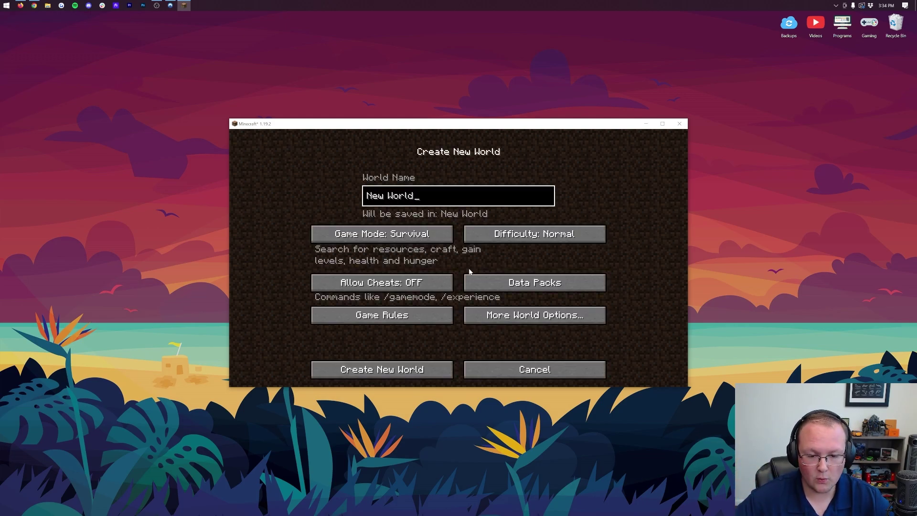
{"action": "key", "text": "ctrl+a"}
{"action": "type", "text": "Tw"}
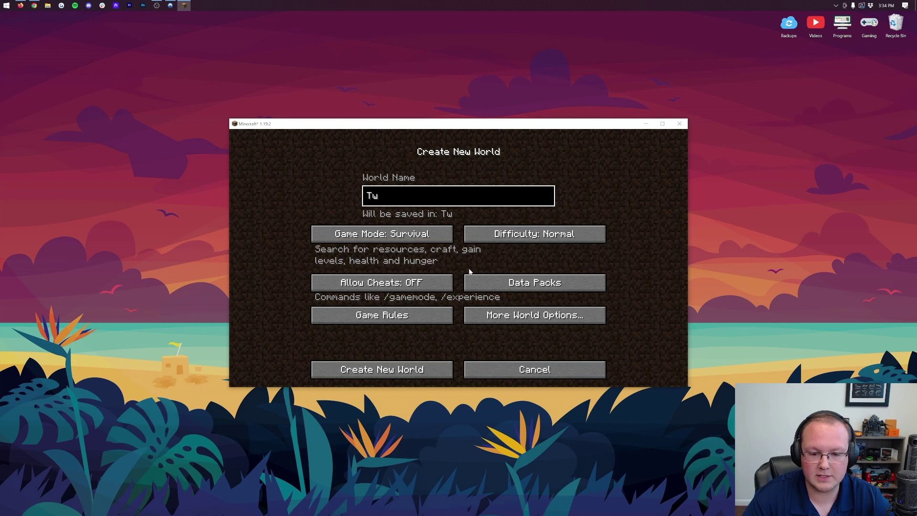
{"action": "type", "text": "ilight Forest"}
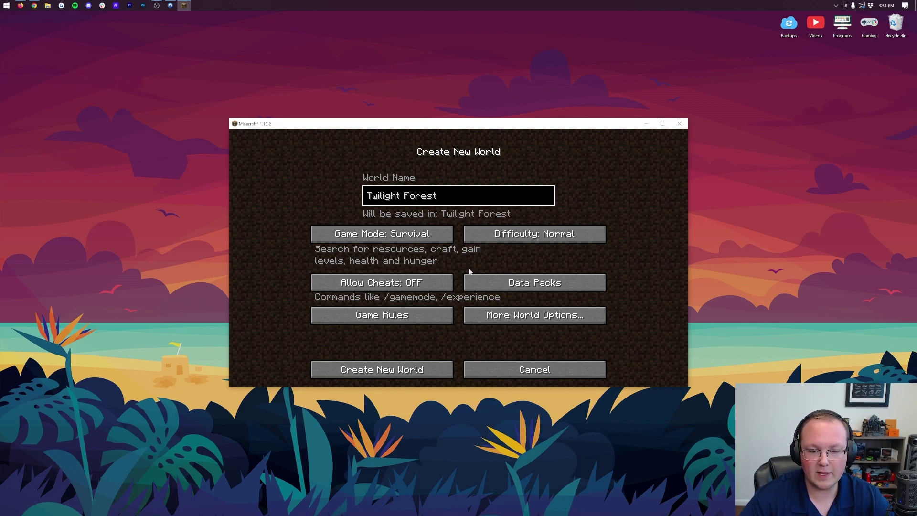
{"action": "left_click", "coordinate": [425, 241]}
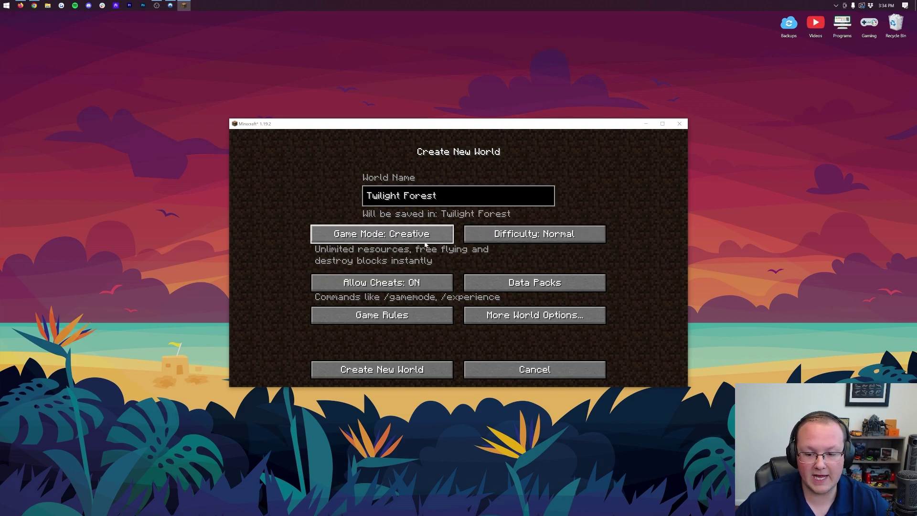
Step: Copy the world name "Twilight Forest" and cancel the world creation
{"action": "left_click", "coordinate": [453, 190]}
{"action": "key", "text": "ctrl+a"}
{"action": "key", "text": "ctrl+c"}
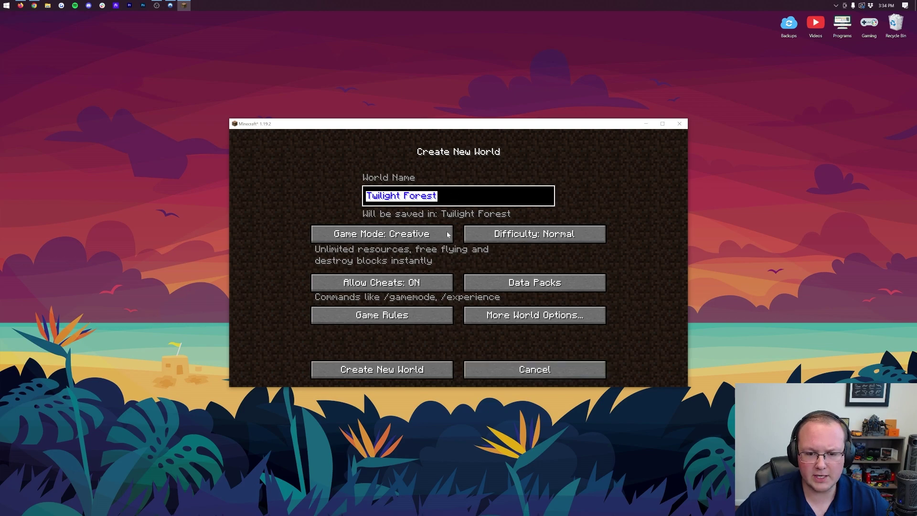
{"action": "left_click", "coordinate": [534, 369]}
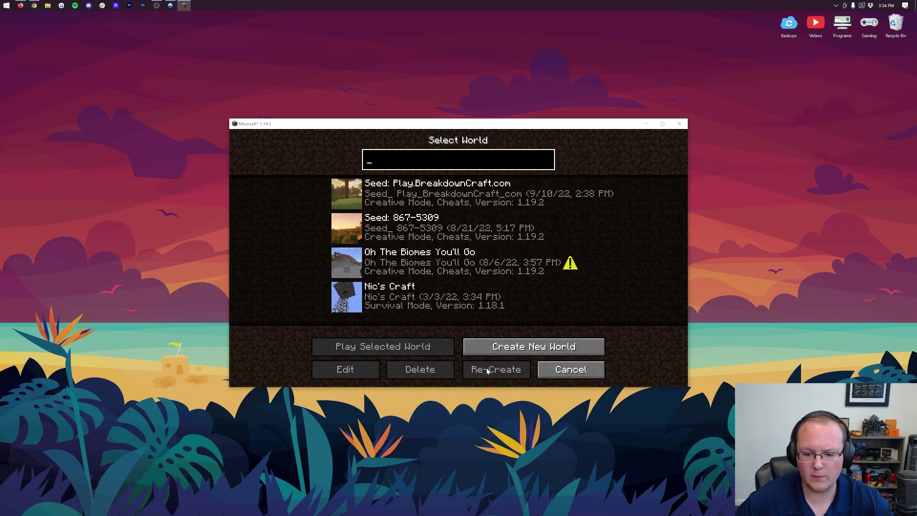
Step: View the backup option in the edit settings of the "Seed: 867-5309" world, and return to the world list
{"action": "left_click", "coordinate": [448, 235]}
{"action": "left_click", "coordinate": [349, 369]}
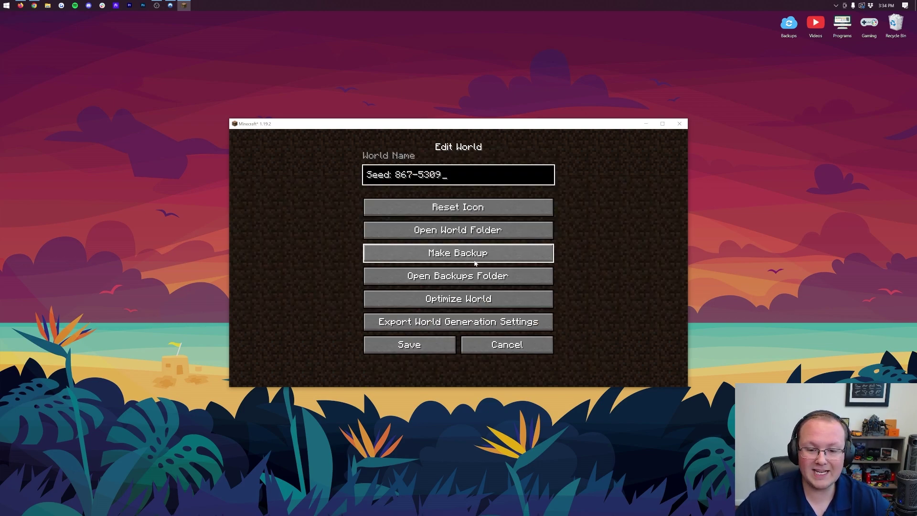
{"action": "left_click", "coordinate": [496, 348]}
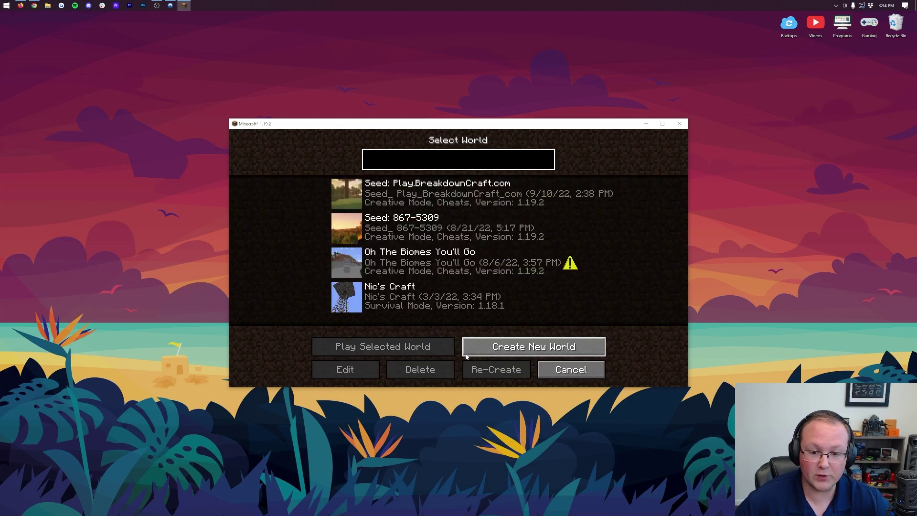
Step: Create a new Creative world with the copied name "Twilight Forest", accepting the experimental features warning
{"action": "left_click", "coordinate": [532, 342]}
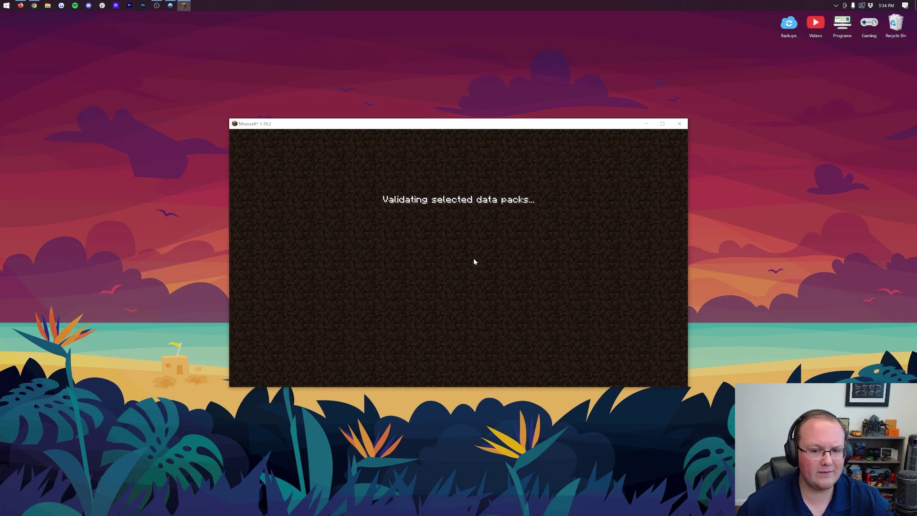
{"action": "key", "text": "ctrl+a"}
{"action": "key", "text": "ctrl+v"}
{"action": "double_click", "coordinate": [425, 226]}
{"action": "left_click", "coordinate": [395, 371]}
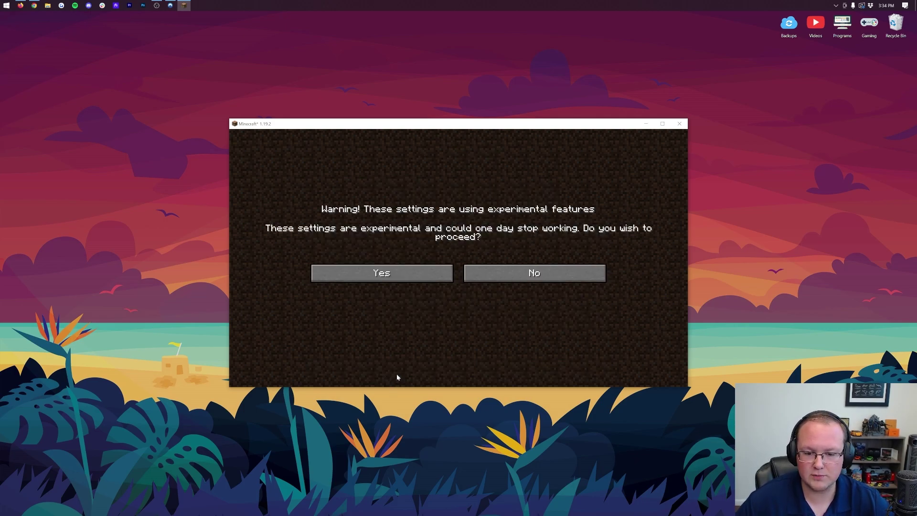
{"action": "left_click", "coordinate": [397, 276]}
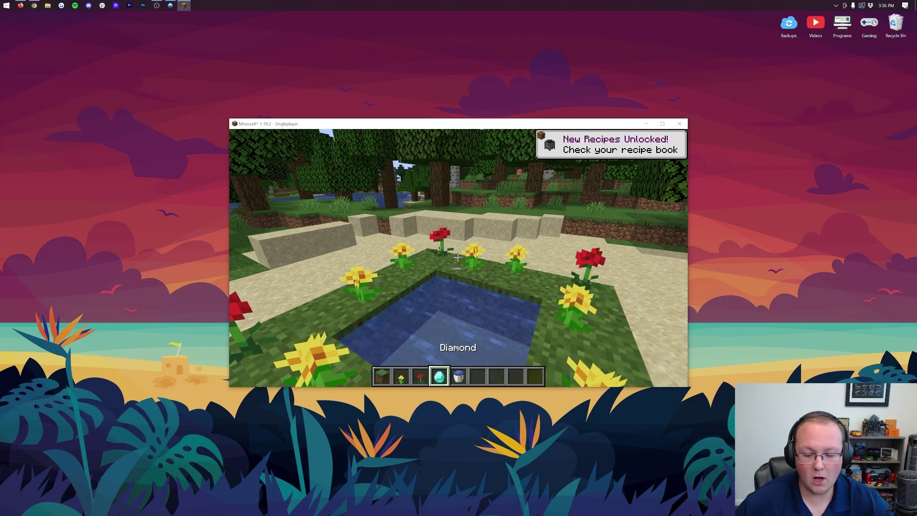
Step: Circle the 2x2 water pool to examine its raised grass-block frame and the ring of flowers around it
{"action": "key", "text": "a"}
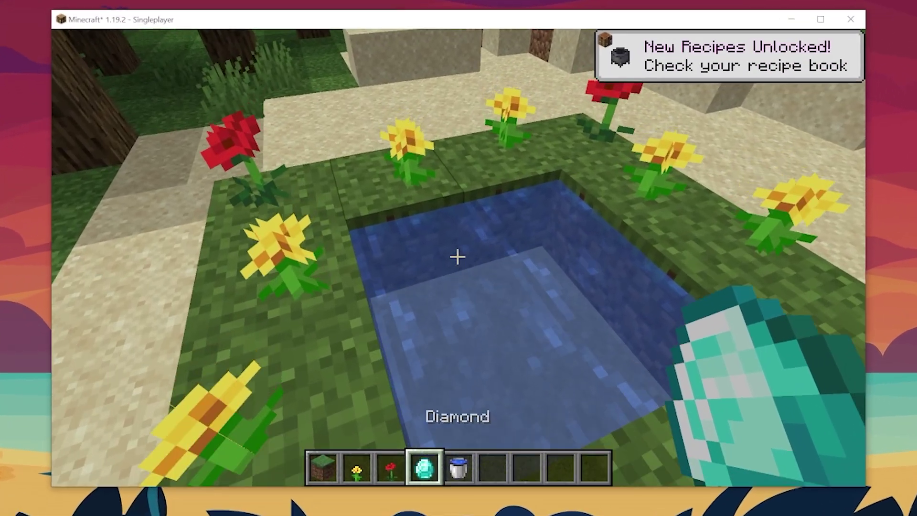
{"action": "key", "text": "a"}
{"action": "key", "text": "w"}
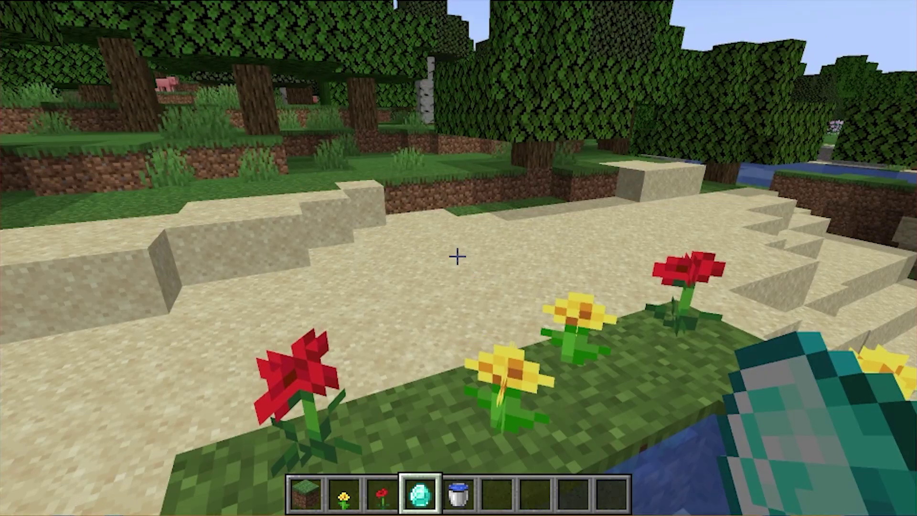
{"action": "key", "text": "a"}
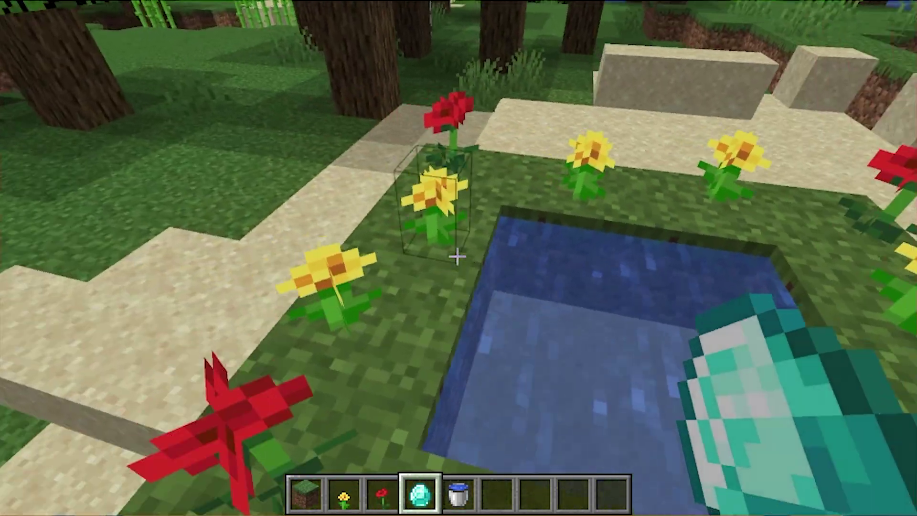
{"action": "key", "text": "a"}
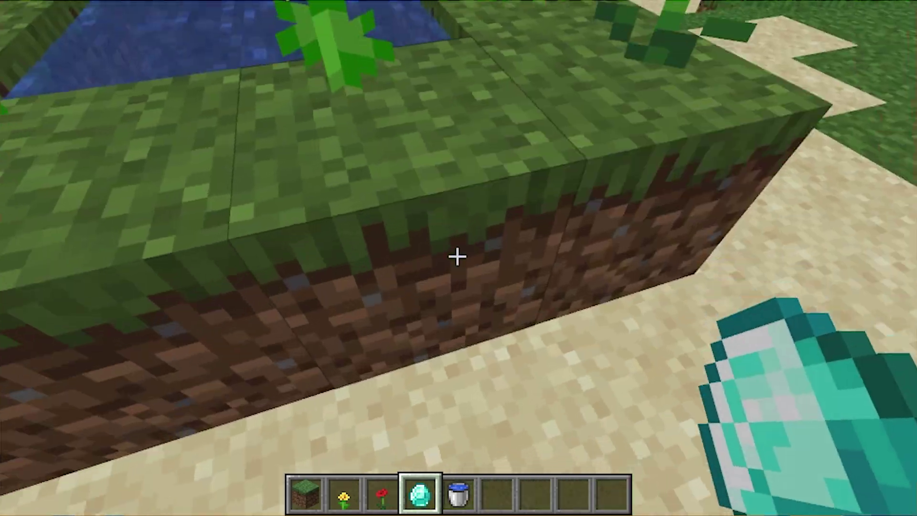
{"action": "key", "text": "a"}
{"action": "key", "text": "space"}
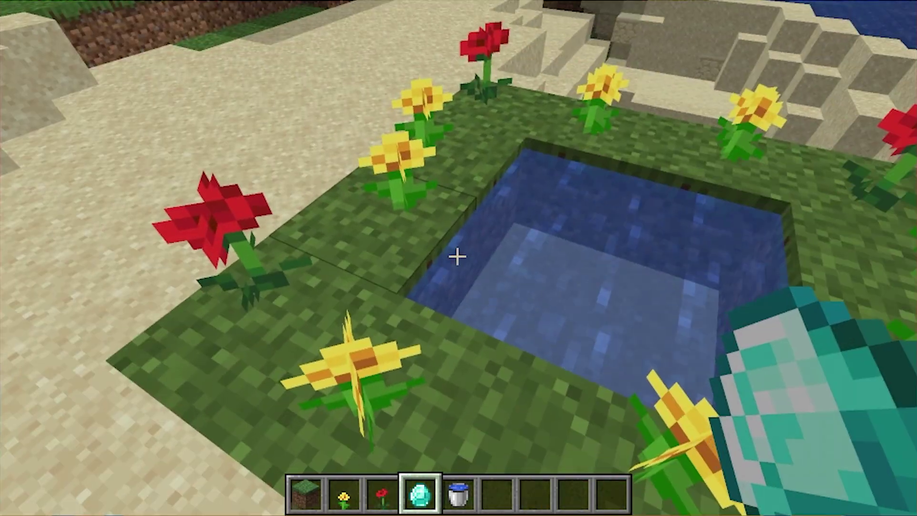
{"action": "key", "text": "d"}
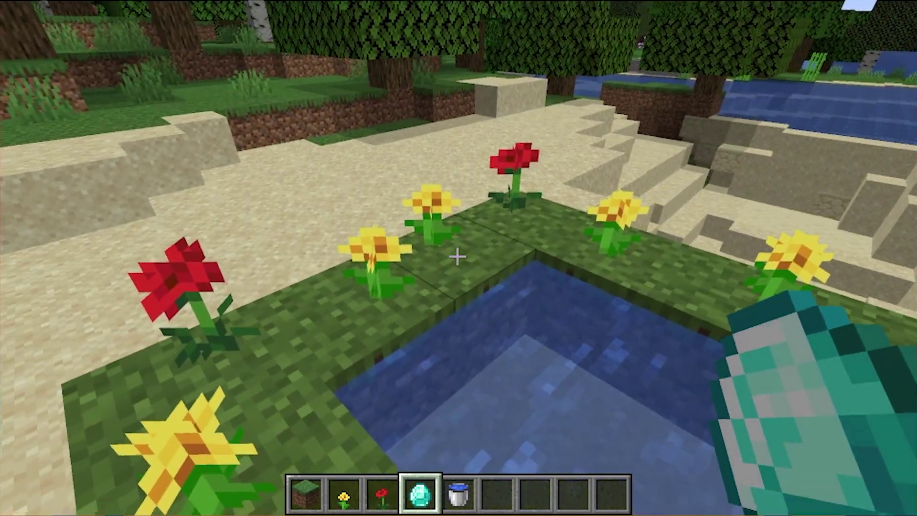
{"action": "key", "text": "a"}
{"action": "key", "text": "w"}
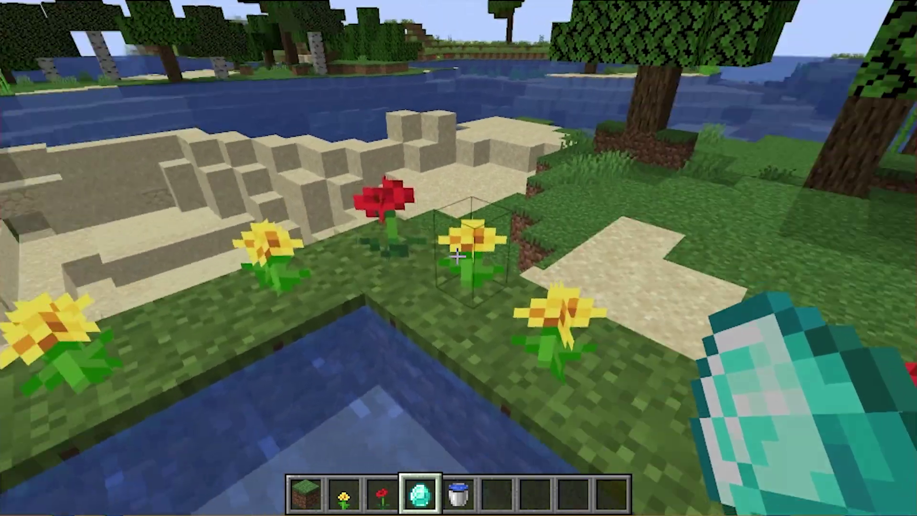
Step: Throw the diamond into the flower-ringed pool to activate the portal, and jump in to reach the Twilight Forest
{"action": "key", "text": "s"}
{"action": "key", "text": "q"}
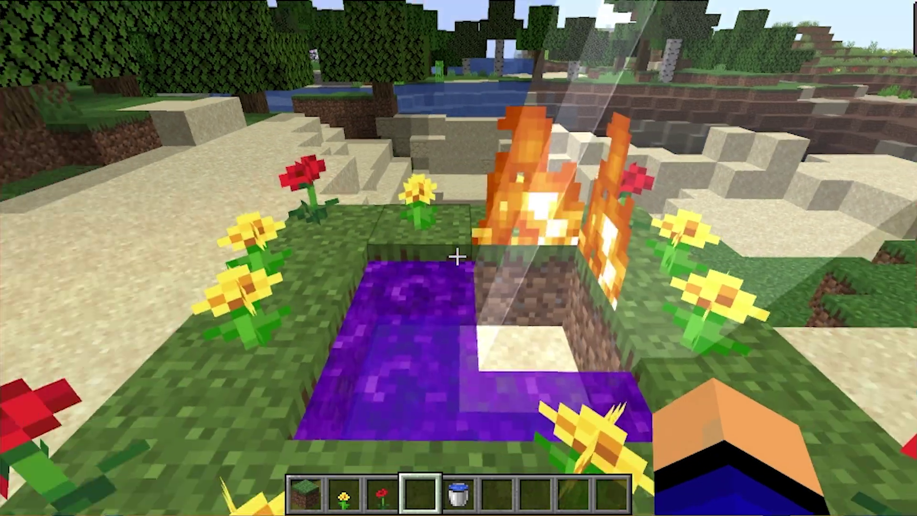
{"action": "key", "text": "d"}
{"action": "key", "text": "w"}
{"action": "key", "text": "space"}
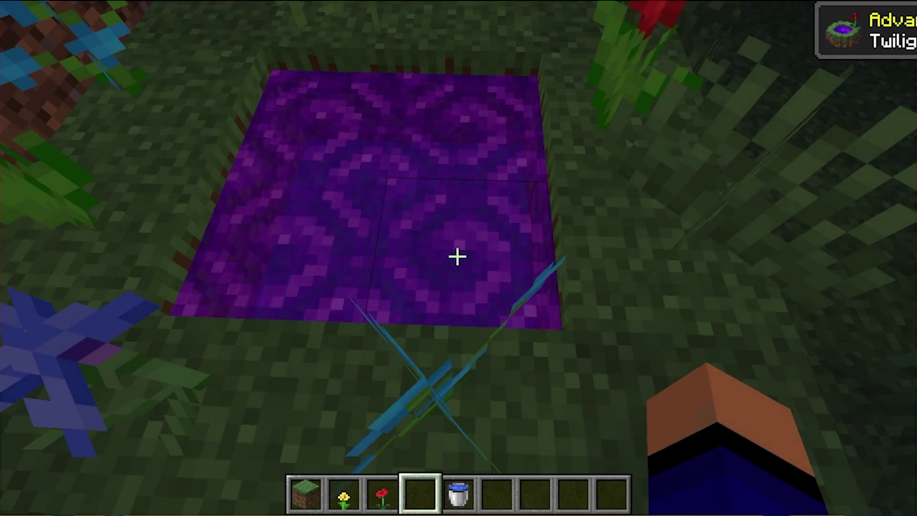
Step: Move away from the arrival portal and explore the surrounding Twilight Forest woods
{"action": "key", "text": "w"}
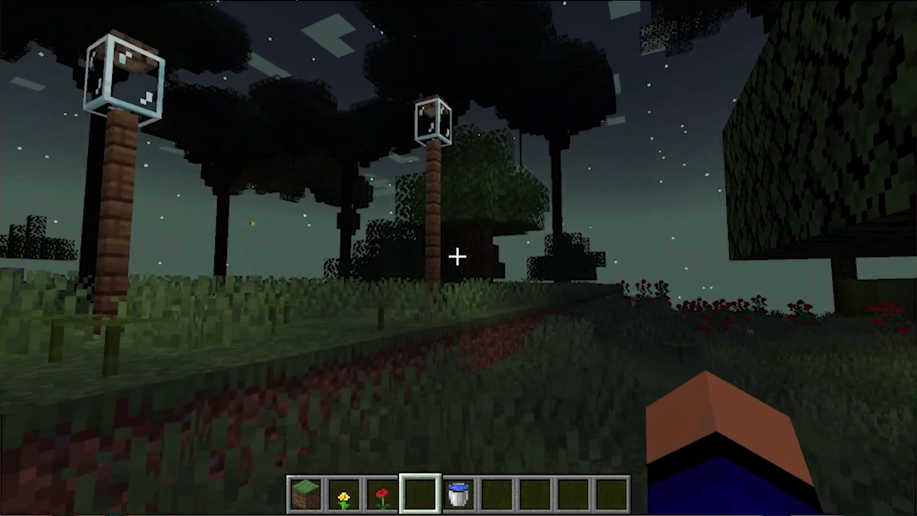
{"action": "key", "text": "w"}
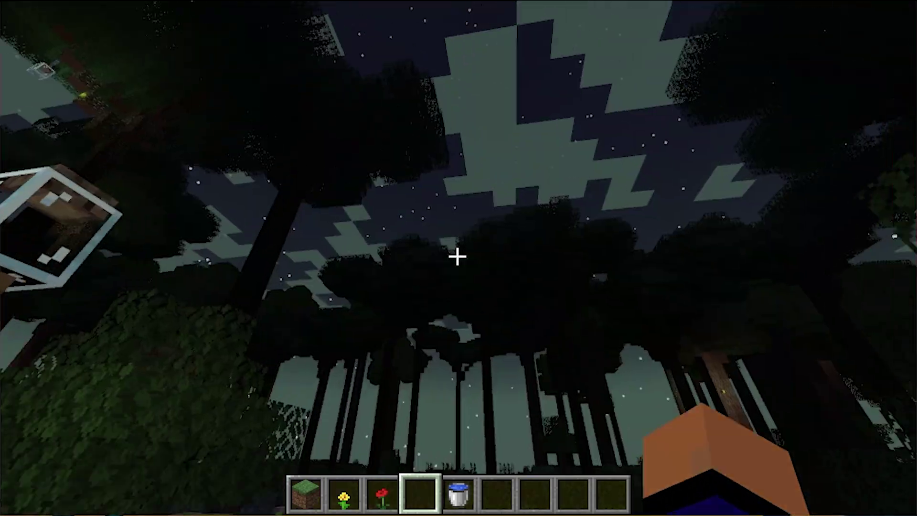
{"action": "key", "text": "w"}
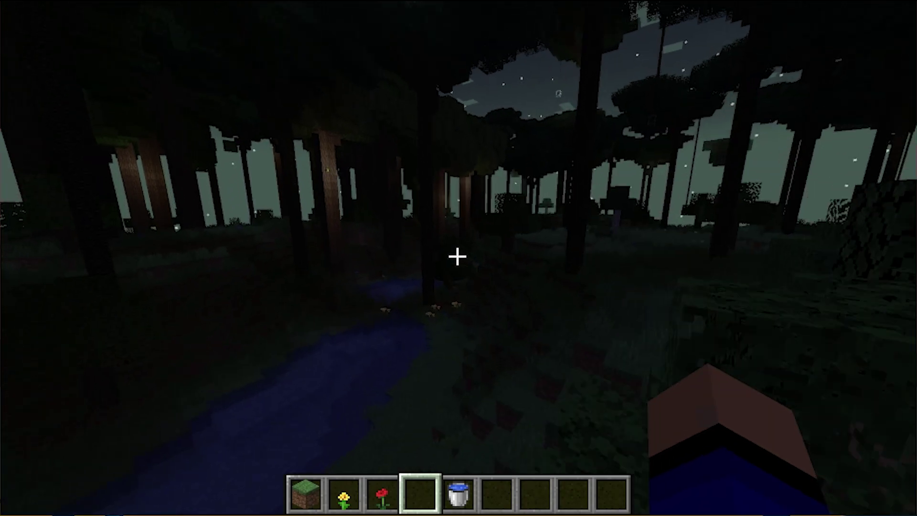
{"action": "key", "text": "w"}
{"action": "key", "text": "w"}
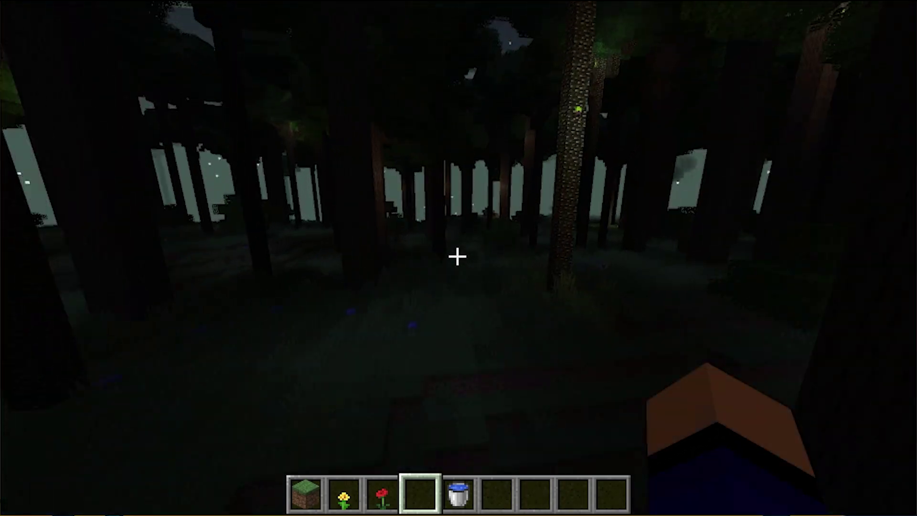
Step: Set the world time to day with the command /time set day
{"action": "key", "text": "slash"}
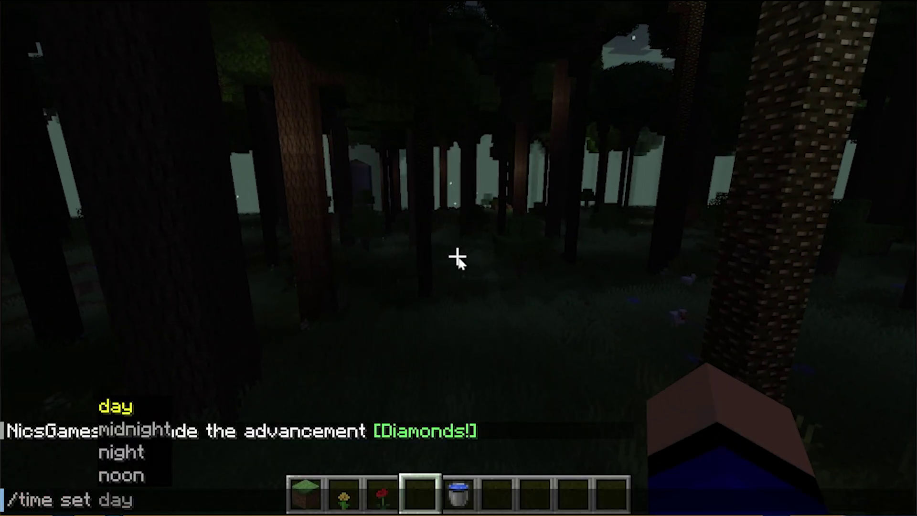
{"action": "type", "text": "time set day"}
{"action": "key", "text": "Return"}
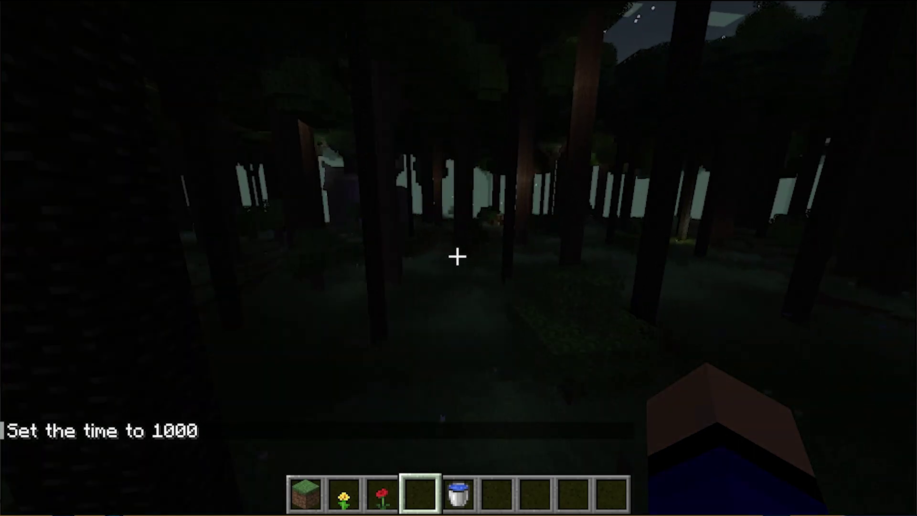
Step: Approach the large stone castle among the trees and fly up to view its towers
{"action": "key", "text": "w"}
{"action": "key", "text": "w"}
{"action": "key", "text": "a"}
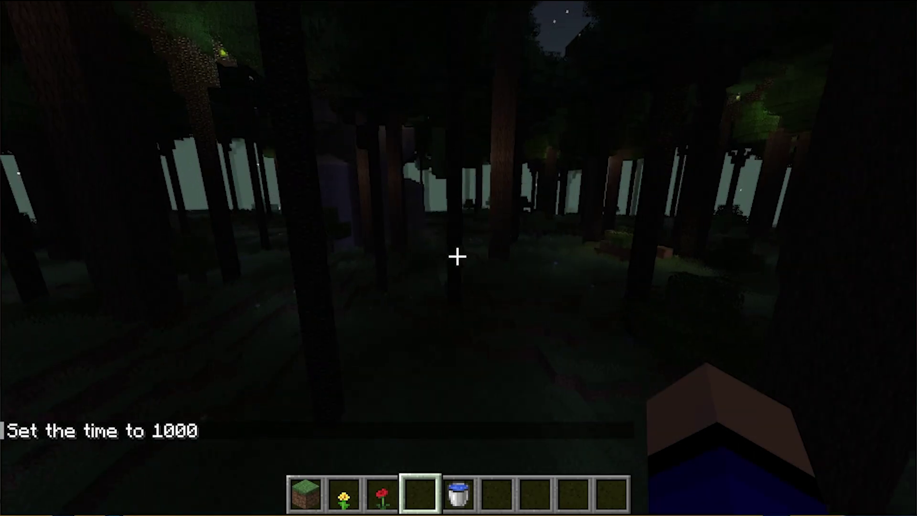
{"action": "key", "text": "w"}
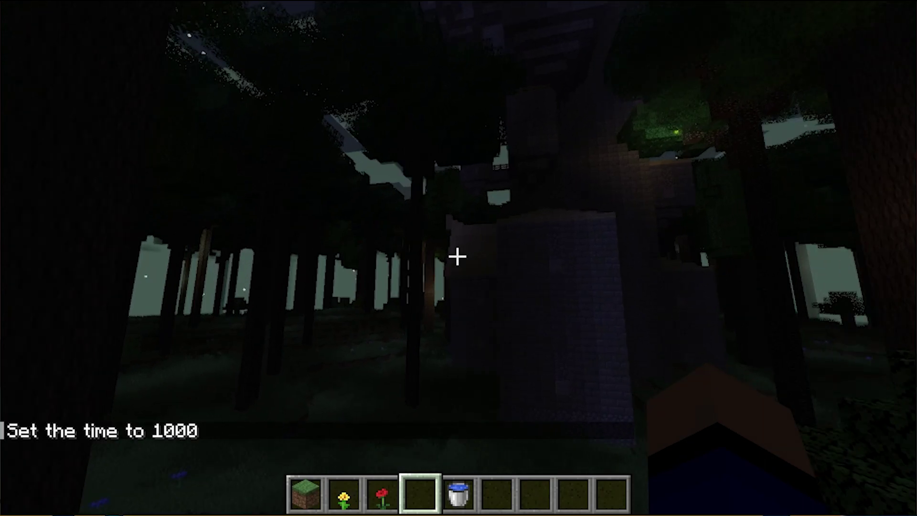
{"action": "key", "text": "space"}
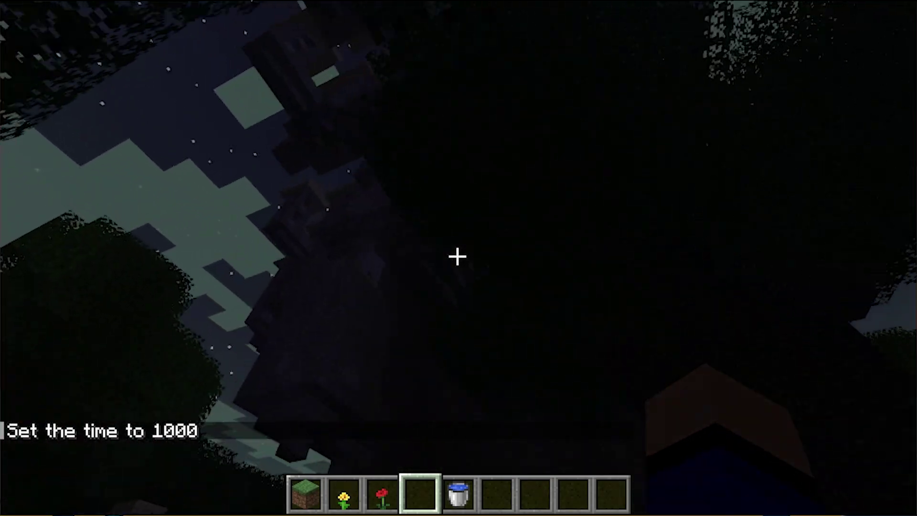
{"action": "key", "text": "w"}
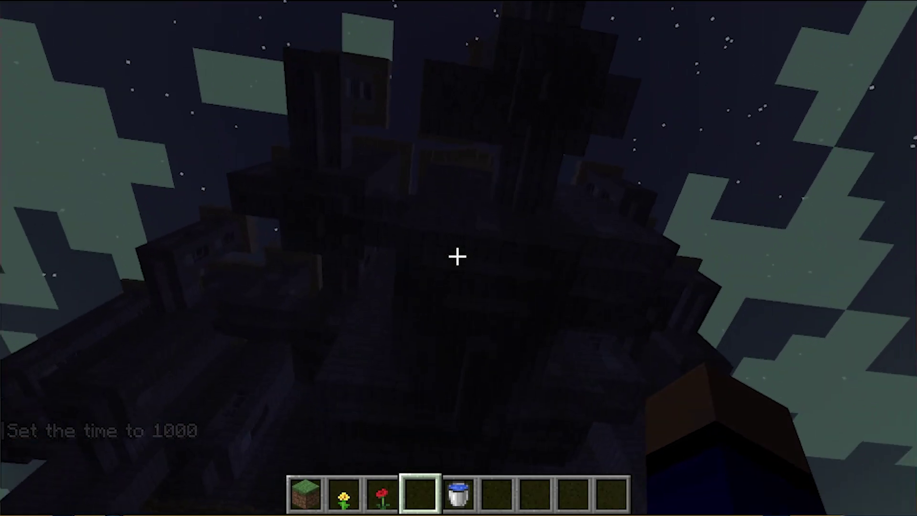
Step: Switch to spectator mode with /gamemode spectator and fly through the castle walls to explore its interior
{"action": "key", "text": "slash"}
{"action": "type", "text": "gamemode spectator"}
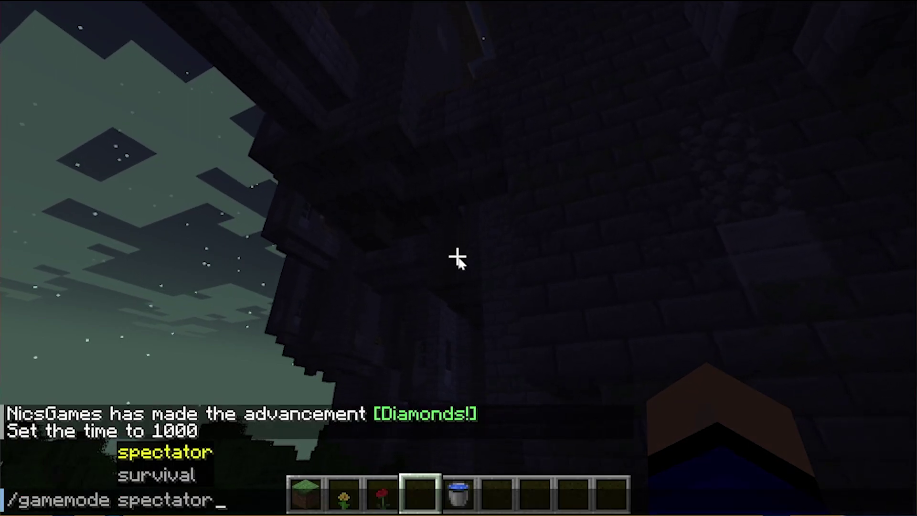
{"action": "key", "text": "Return"}
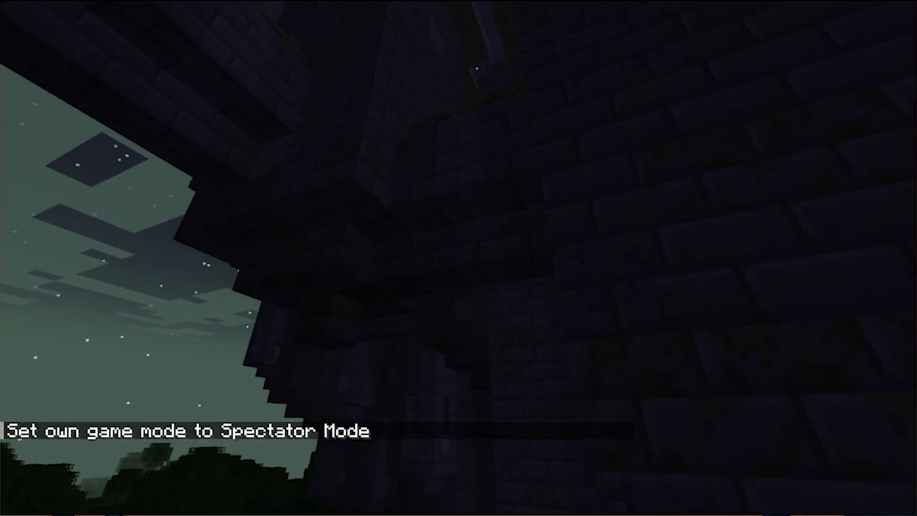
{"action": "key", "text": "w"}
{"action": "key", "text": "w"}
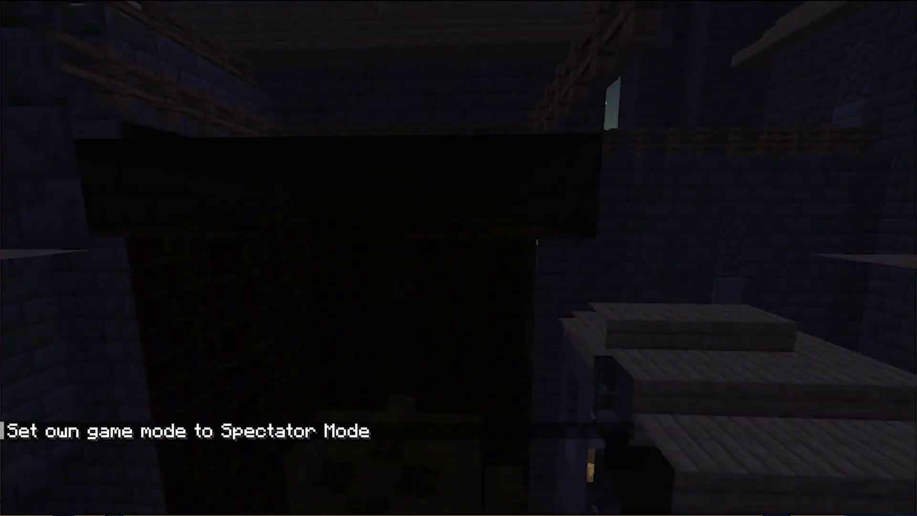
{"action": "key", "text": "w"}
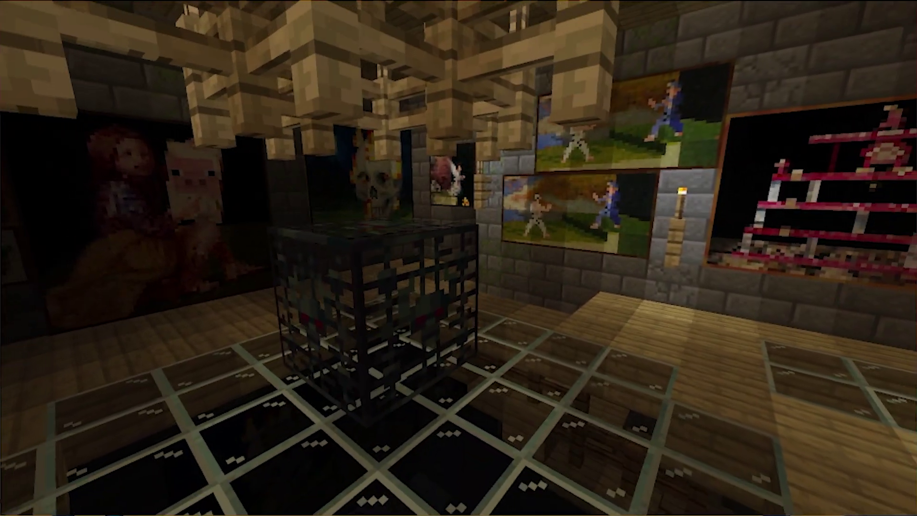
Step: Switch to creative mode with /gamemode creative beside the boss spawner and move around the Twilight Lich
{"action": "key", "text": "slash"}
{"action": "type", "text": "gamemode"}
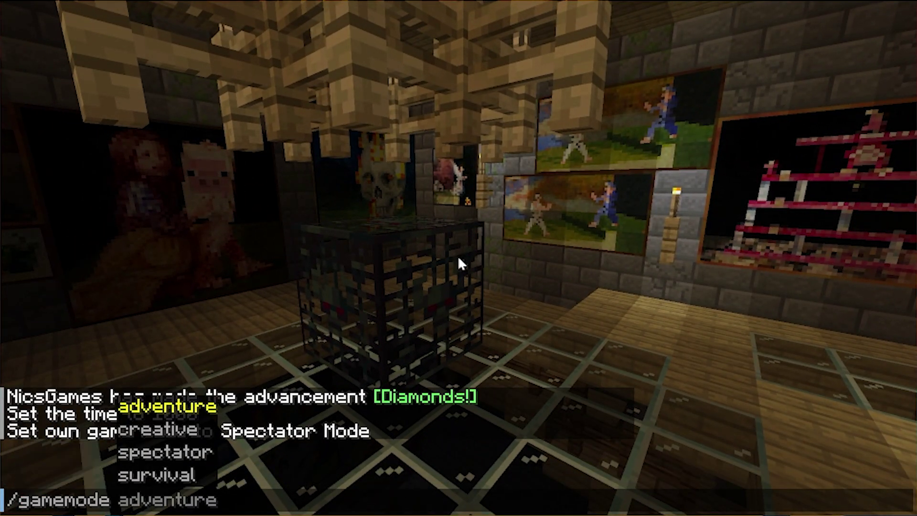
{"action": "type", "text": " creative"}
{"action": "key", "text": "Return"}
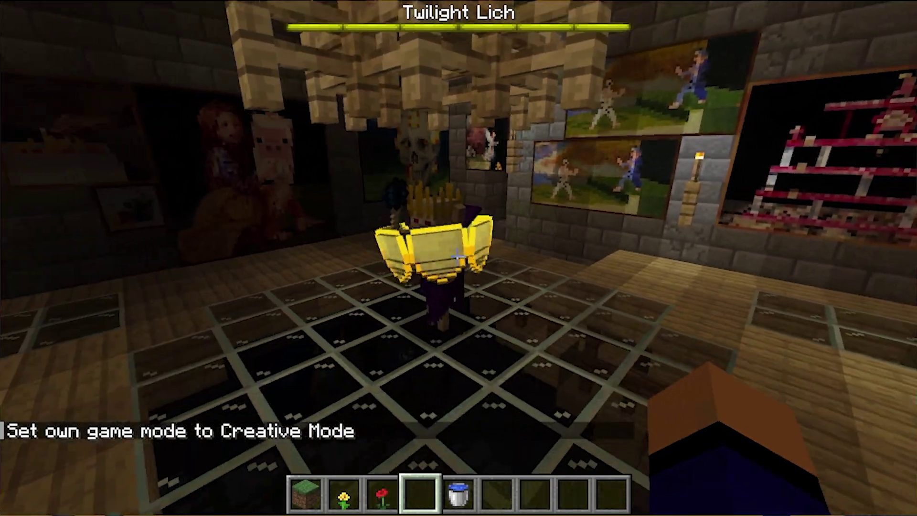
{"action": "key", "text": "w"}
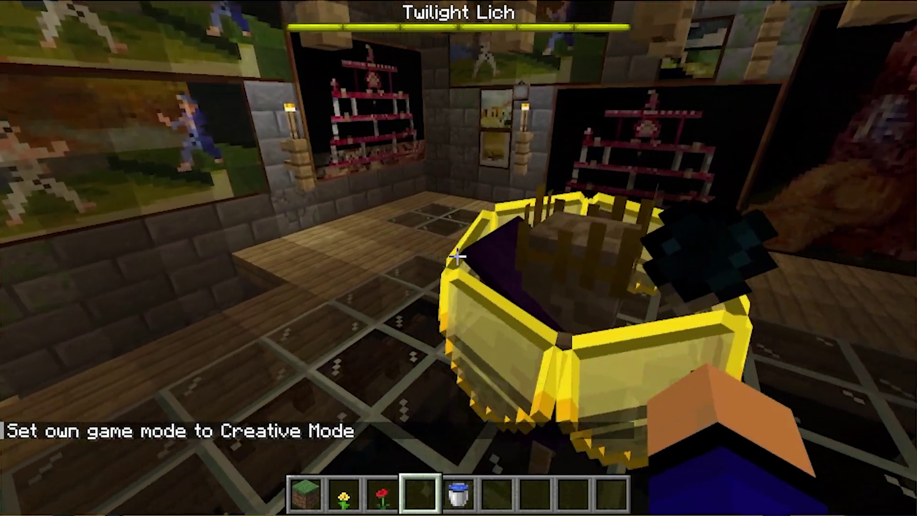
{"action": "key", "text": "d"}
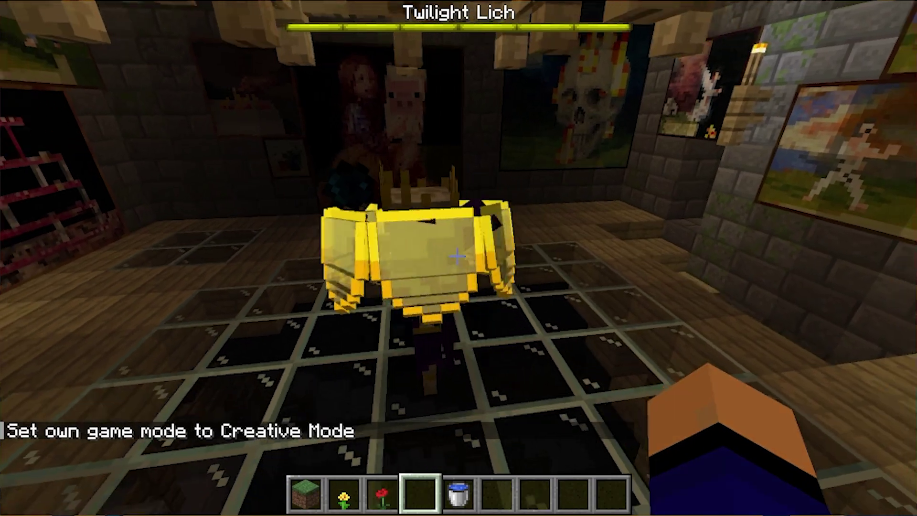
Step: Attack the shielded Twilight Lich repeatedly with bare hands while circling it in the painting-lined room
{"action": "left_click", "coordinate": [457, 256]}
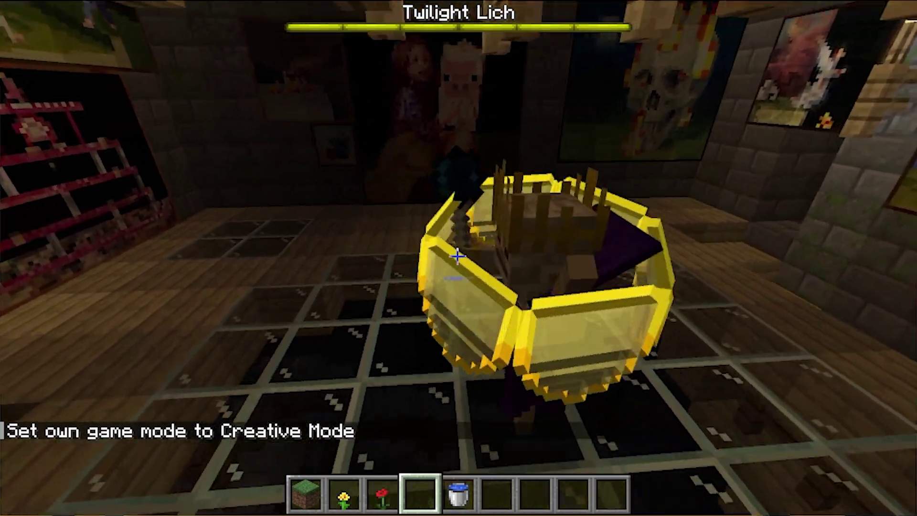
{"action": "key", "text": "a"}
{"action": "left_click", "coordinate": [458, 257]}
{"action": "left_click", "coordinate": [458, 256]}
{"action": "left_click", "coordinate": [457, 256]}
{"action": "left_click", "coordinate": [457, 256]}
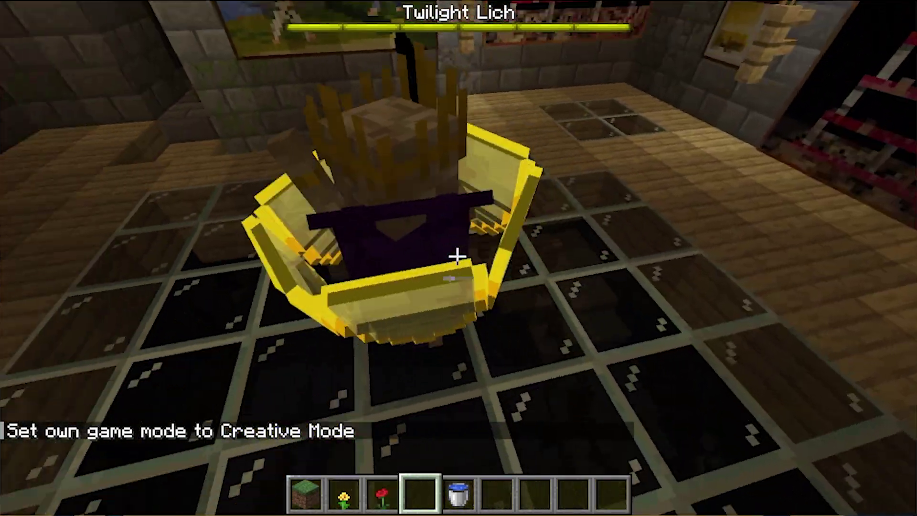
{"action": "key", "text": "w"}
{"action": "left_click", "coordinate": [458, 256]}
{"action": "left_click", "coordinate": [458, 256]}
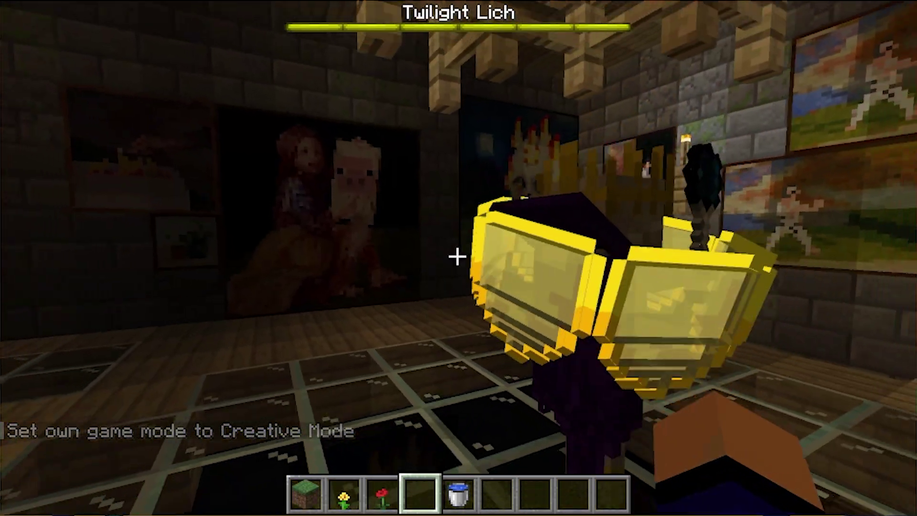
Step: Leave the Twilight Lich, switch back to spectator mode, and fly out through the castle walls over the forest
{"action": "key", "text": "w"}
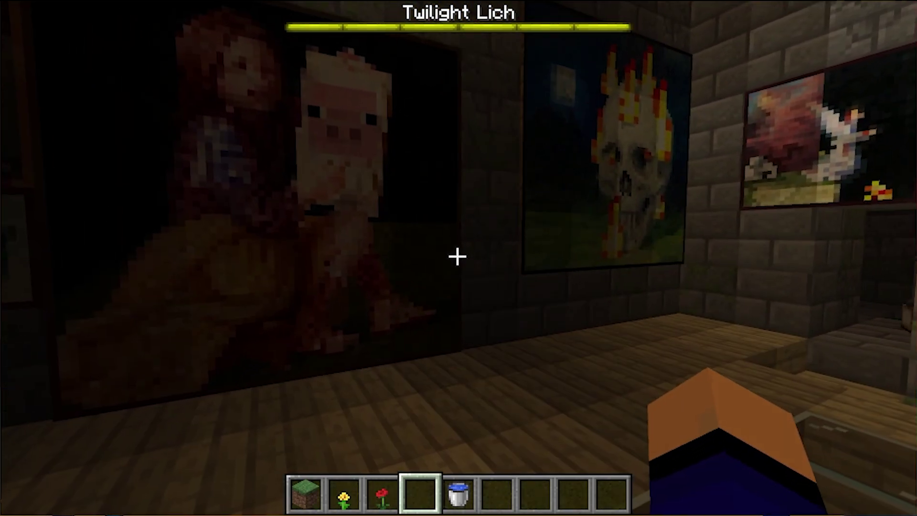
{"action": "key", "text": "w"}
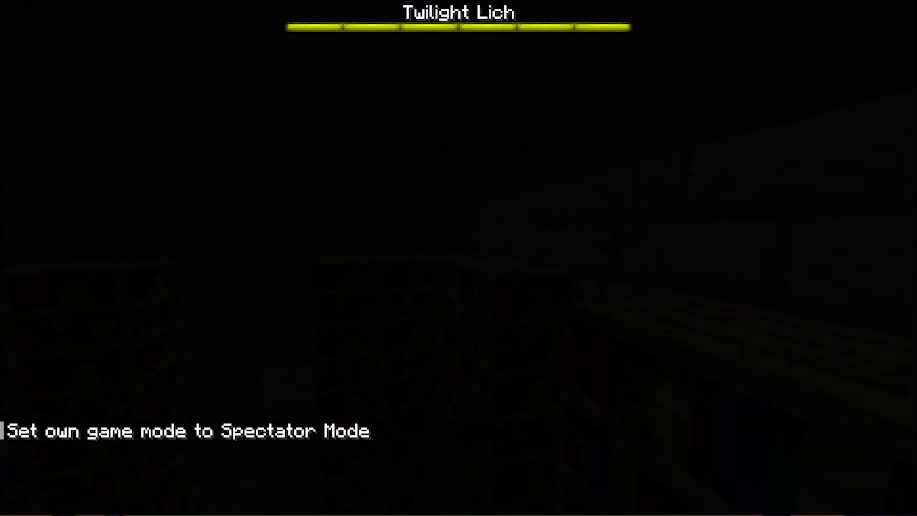
{"action": "key", "text": "w"}
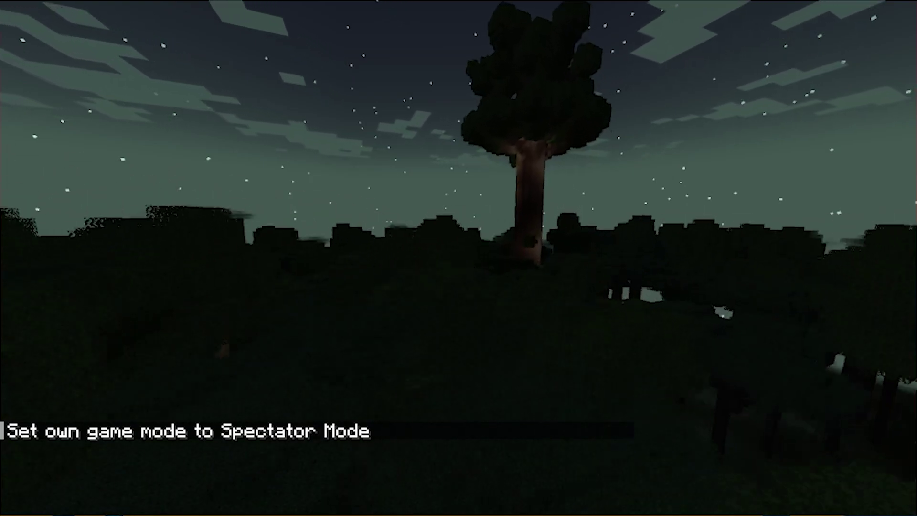
Step: Fly to the giant tree towering above the forest and pass through its trunk and leafy crown
{"action": "key", "text": "w"}
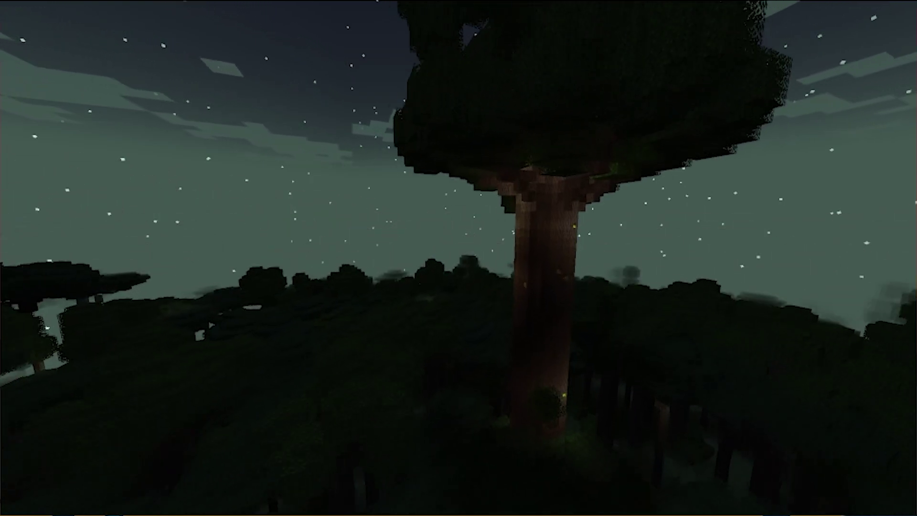
{"action": "key", "text": "w"}
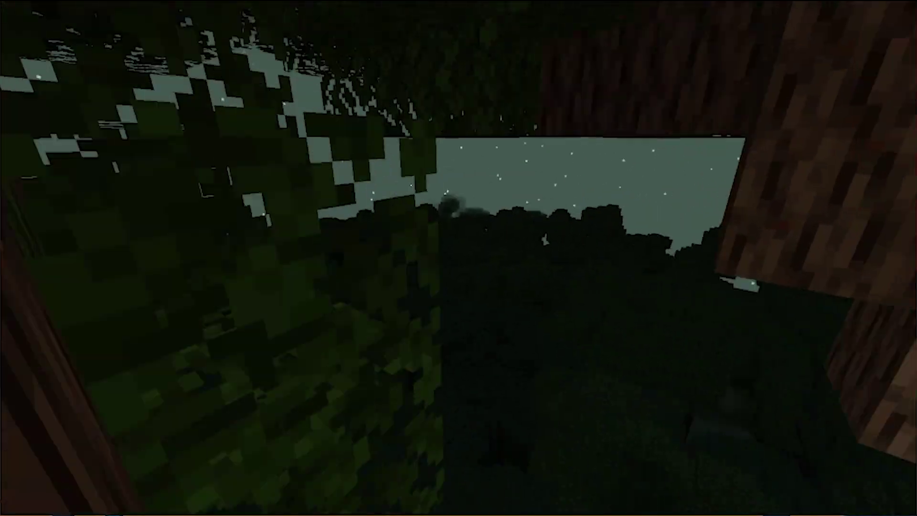
{"action": "key", "text": "w"}
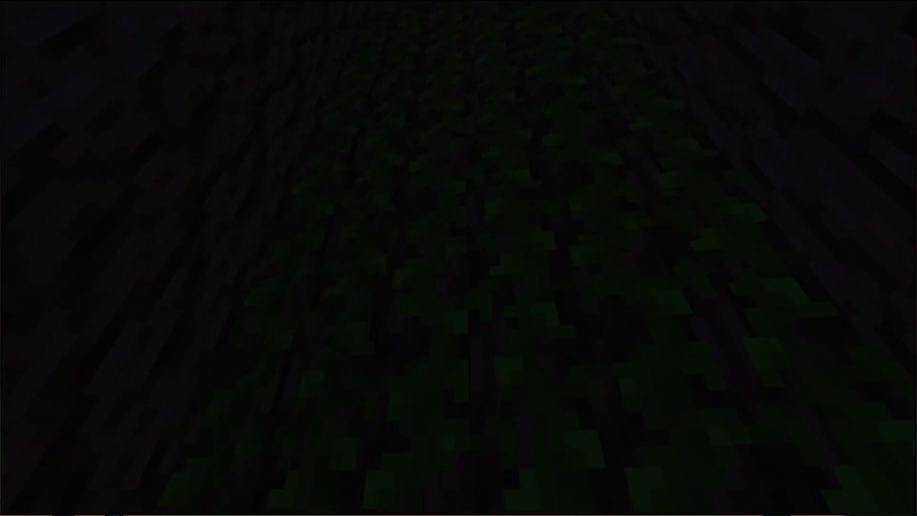
{"action": "key", "text": "w"}
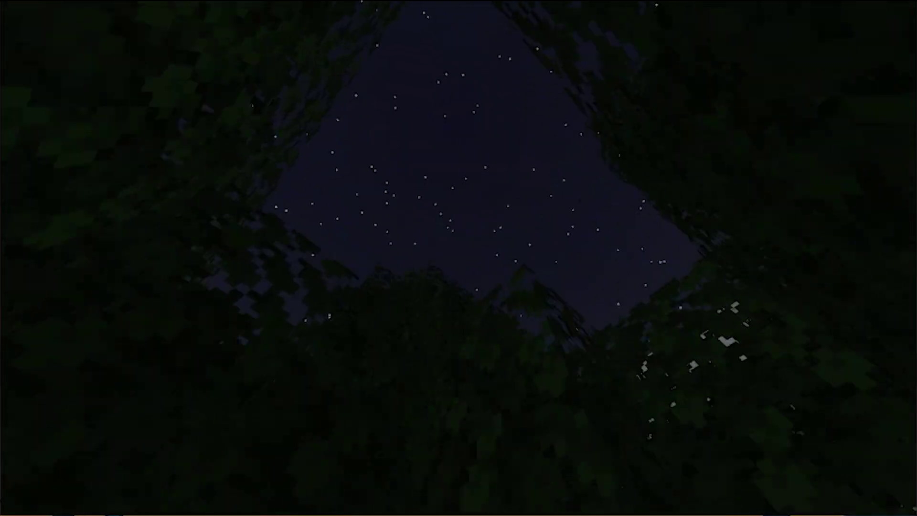
Step: Fly onward over the dark forest canopy to look for more Twilight Forest structures
{"action": "key", "text": "w"}
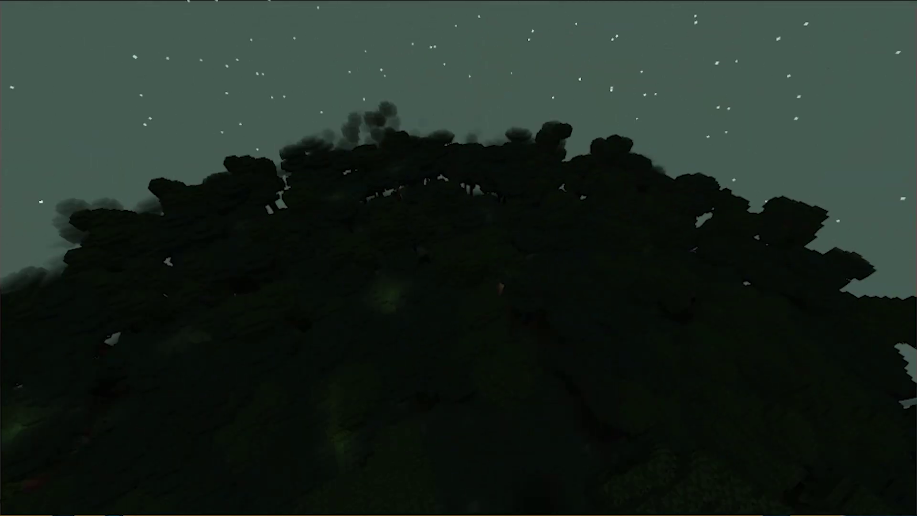
{"action": "key", "text": "w"}
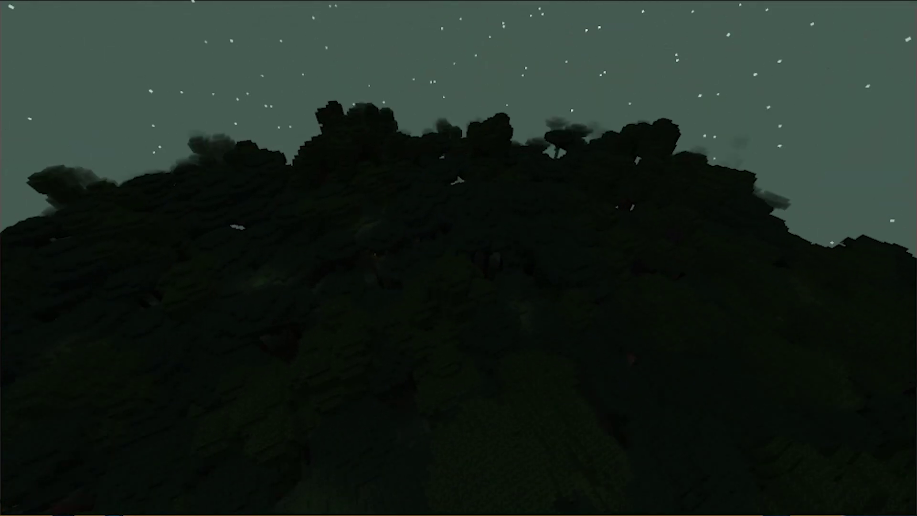
{"action": "key", "text": "w"}
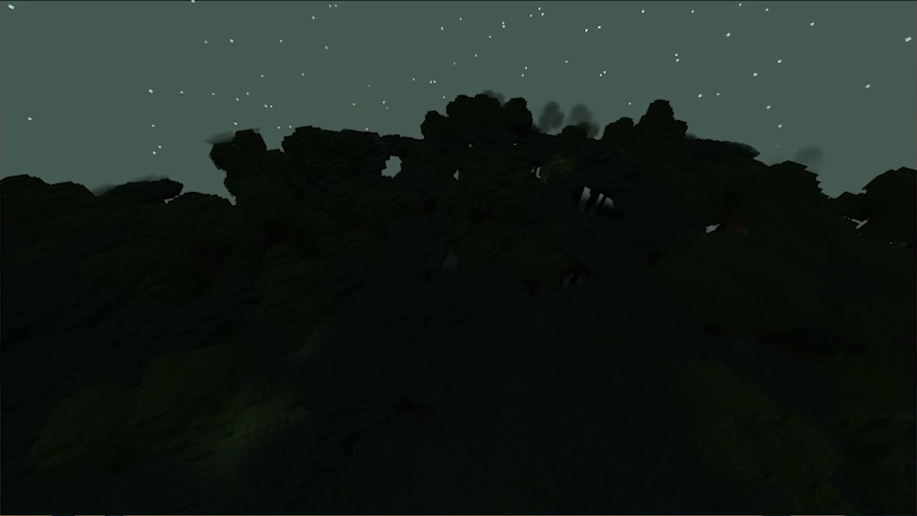